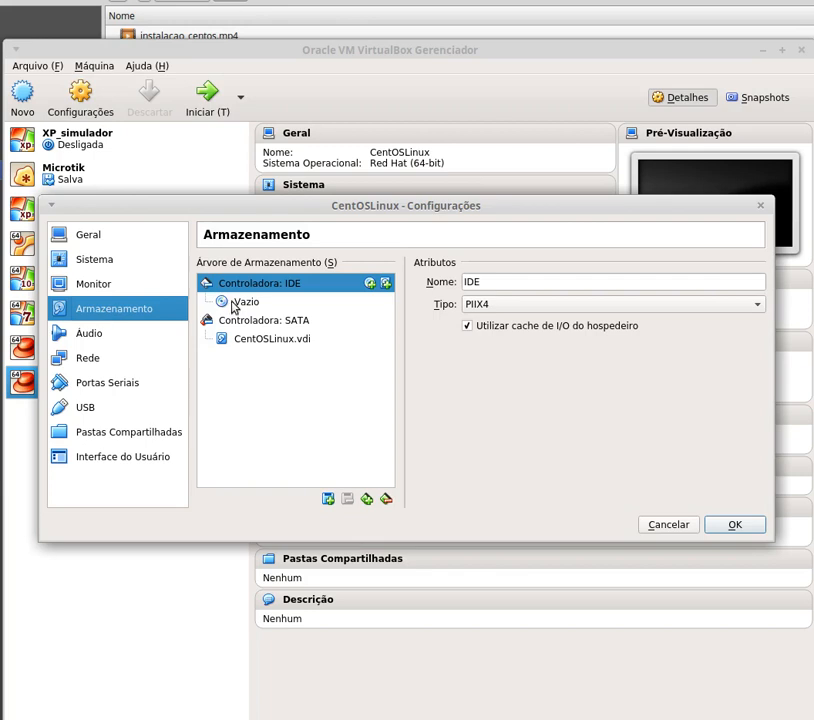
- Attach CentOS-7-x86_64-Everything-1804.iso to the empty IDE optical drive and save the storage settings
left_click(235, 303)
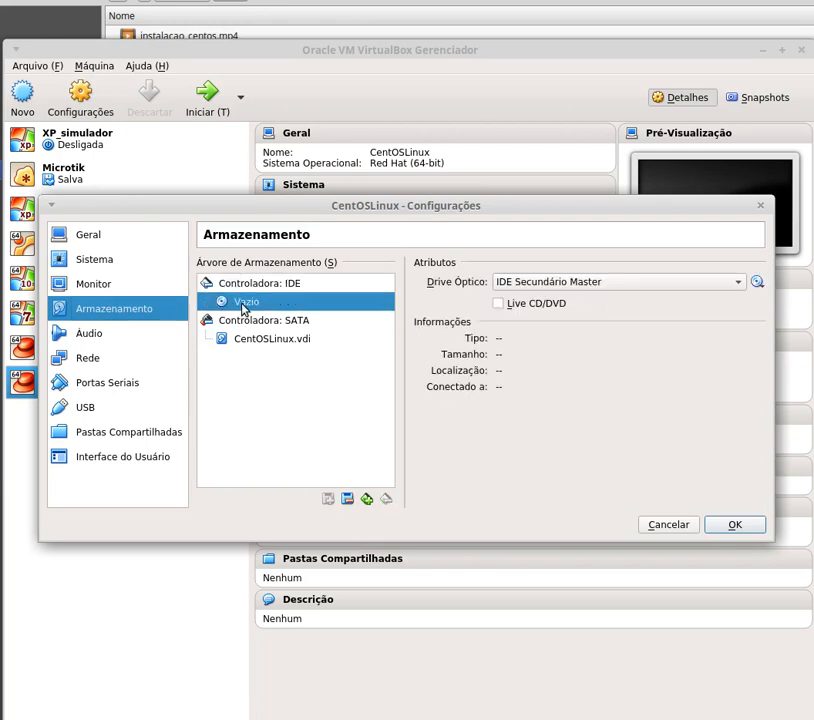
left_click(757, 282)
left_click(770, 302)
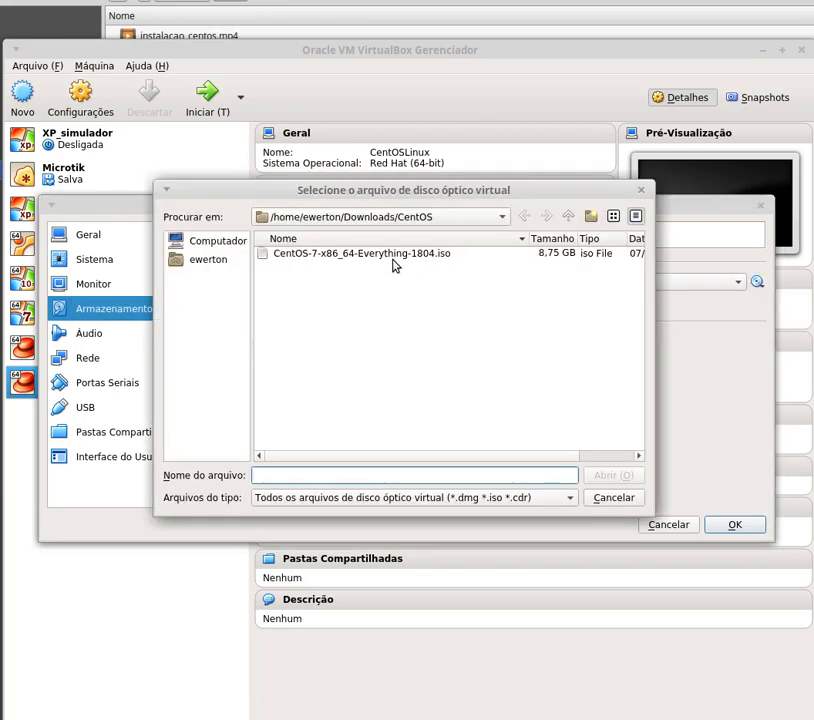
left_click(350, 253)
left_click(613, 476)
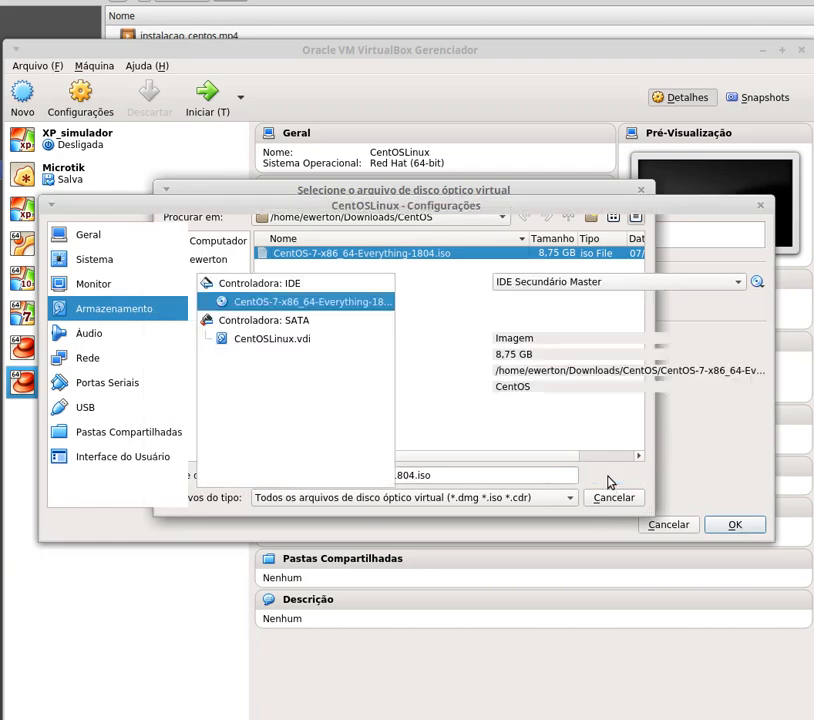
left_click(731, 525)
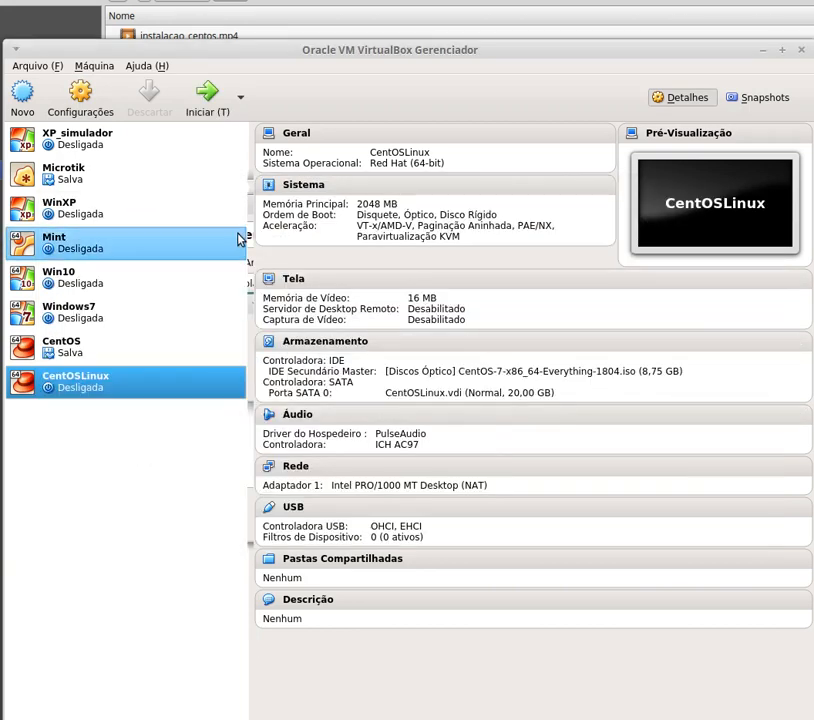
- Start CentOSLinux, reposition its window, and boot the Install CentOS 7 menu entry
left_click(218, 112)
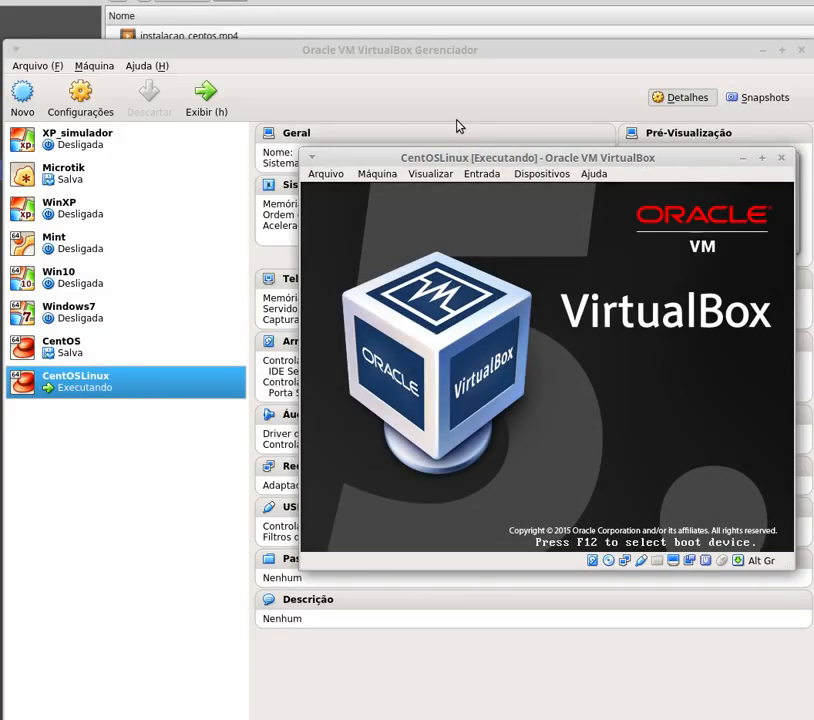
left_click_drag(492, 158, 266, 66)
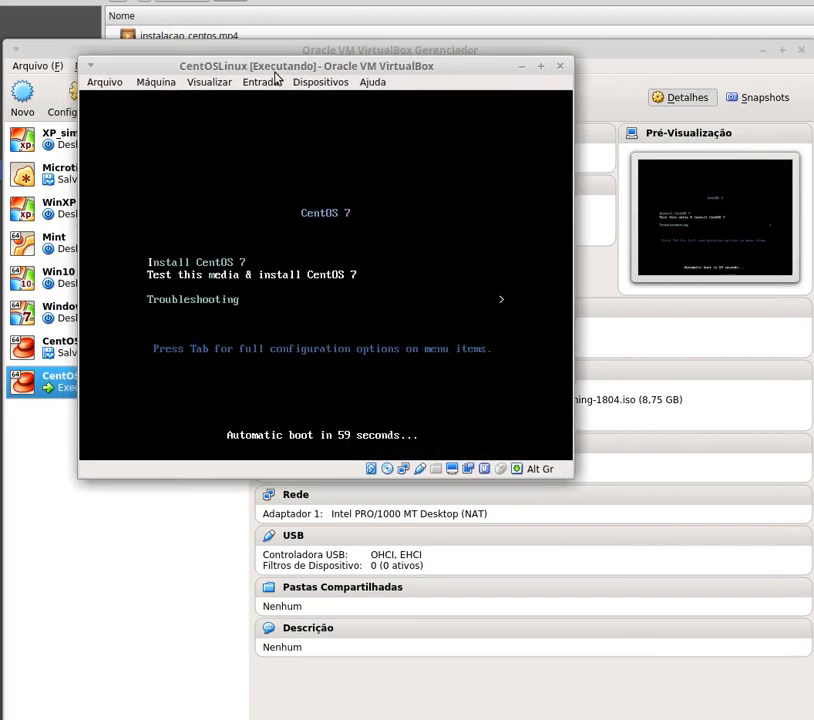
key("Up")
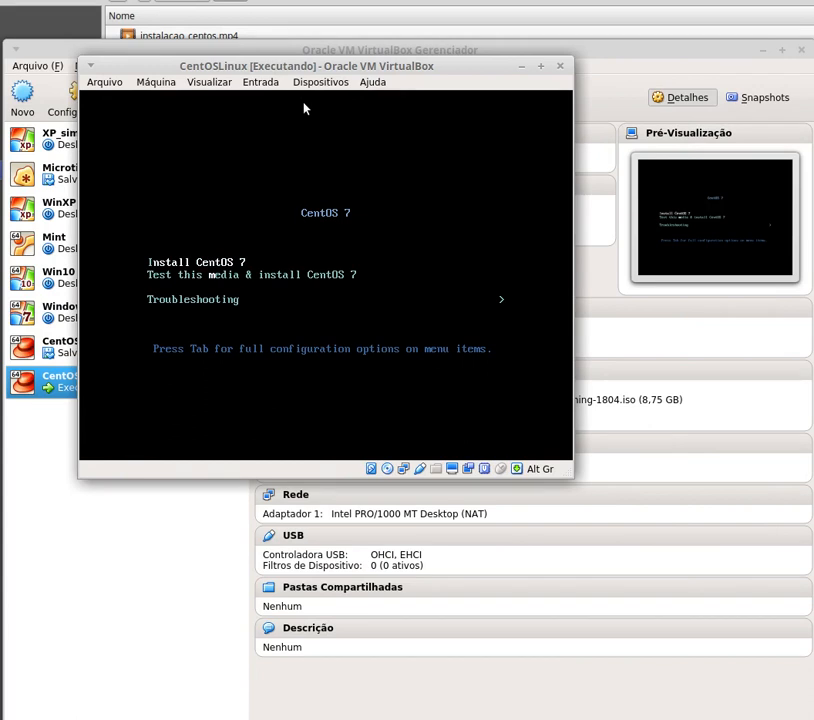
key("Return")
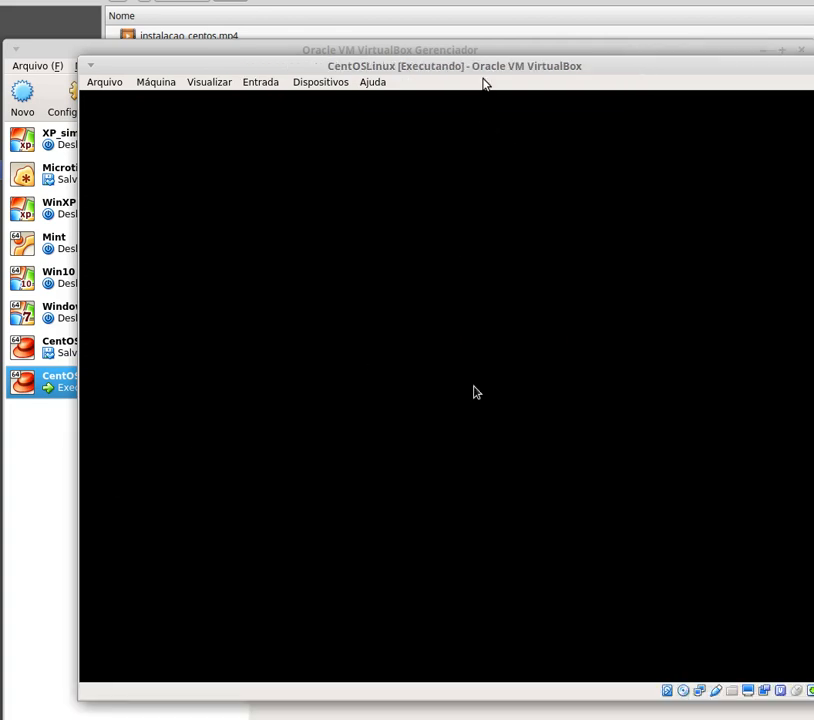
- Nudge the VM window left while the installer loads its language welcome screen
left_click_drag(485, 70, 424, 73)
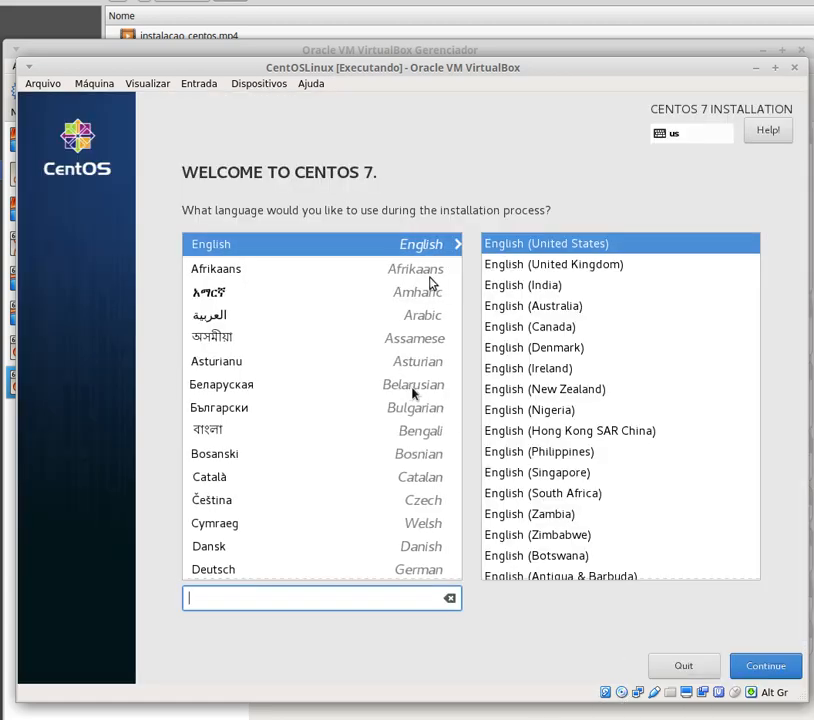
- Scroll the language list and pick Português, keeping the Português (Brasil) variant
left_click_drag(459, 295, 460, 522)
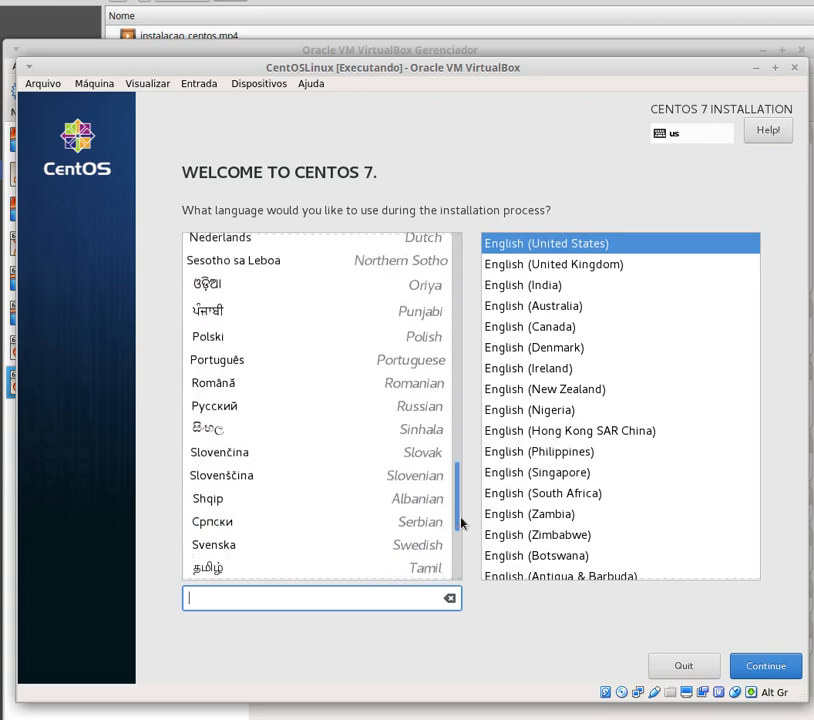
left_click(350, 366)
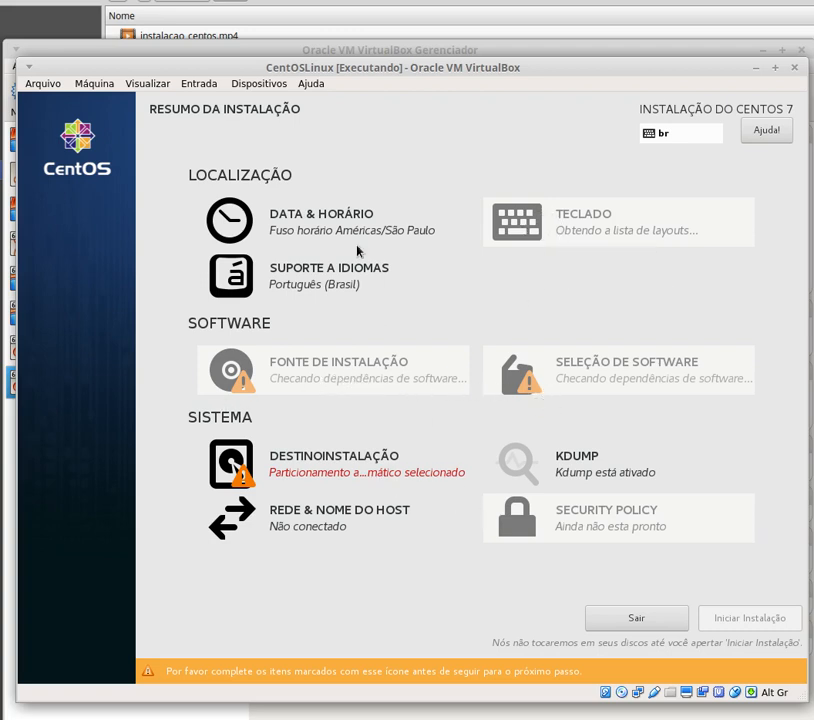
- Change the time zone city to Recife in region Américas and return to the summary
left_click(309, 222)
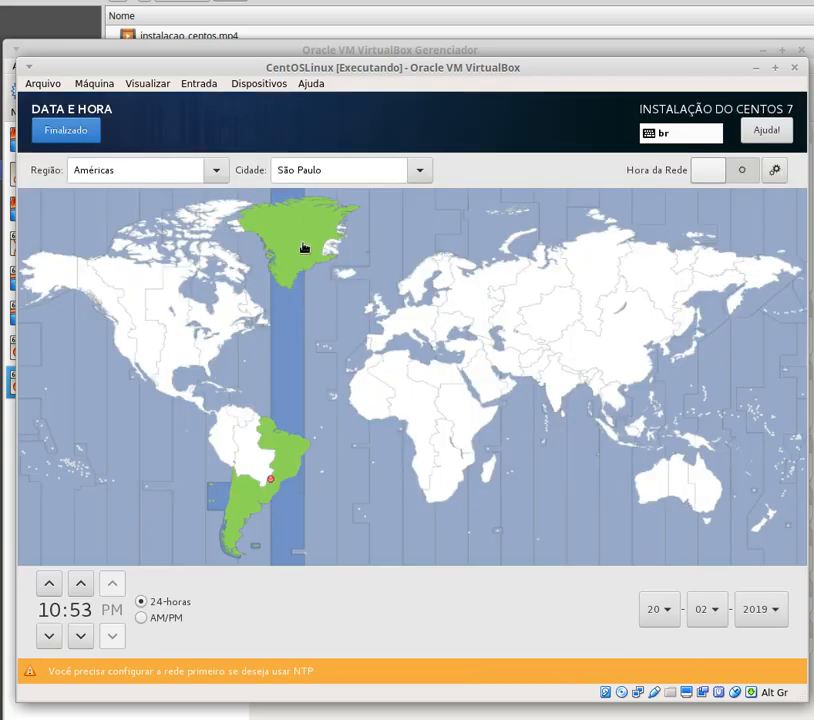
left_click(309, 447)
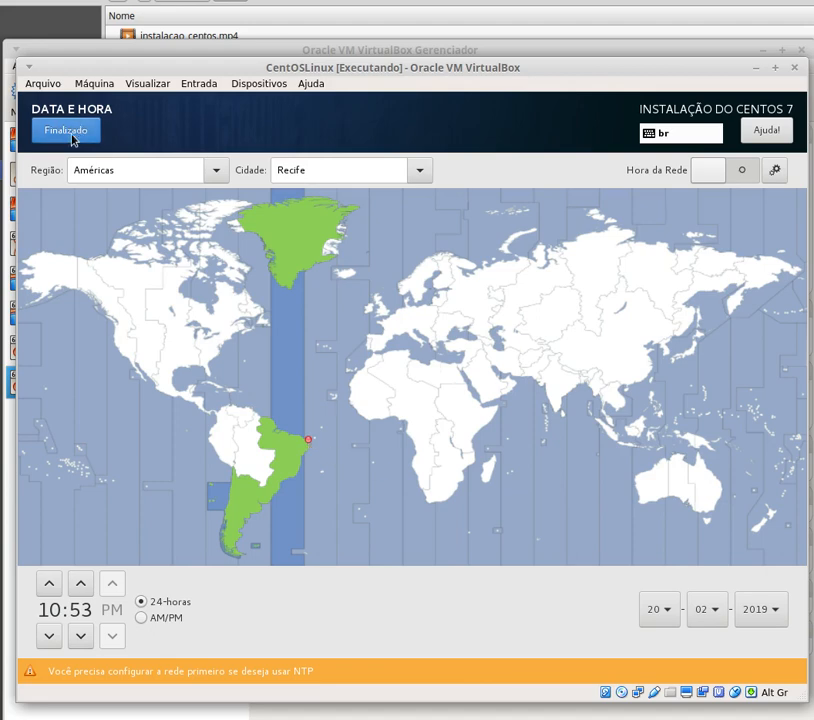
left_click(66, 131)
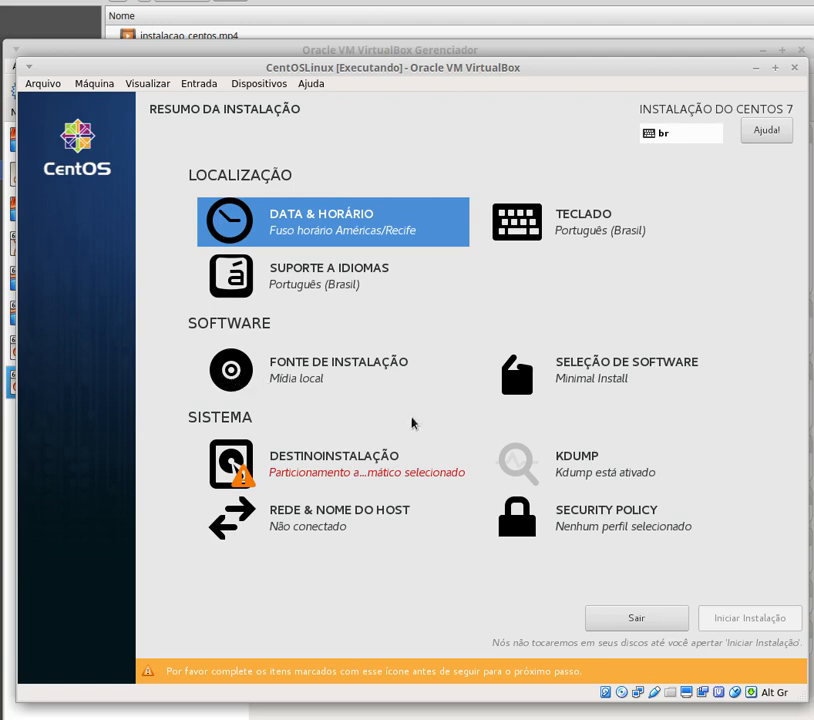
- Accept the 20 GiB disk with automatic partitioning and leave Security Policy without a profile
left_click(345, 472)
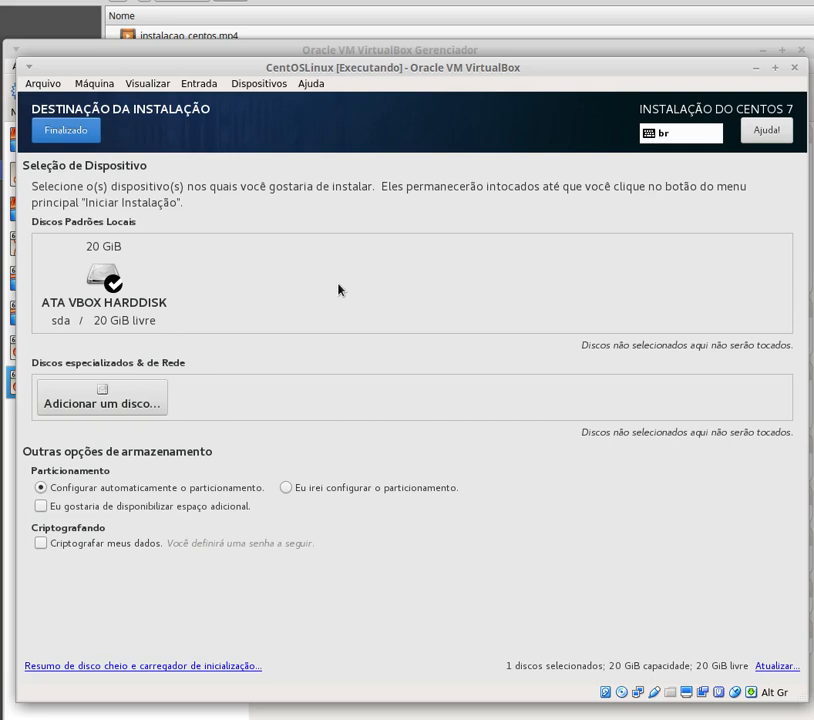
left_click(52, 137)
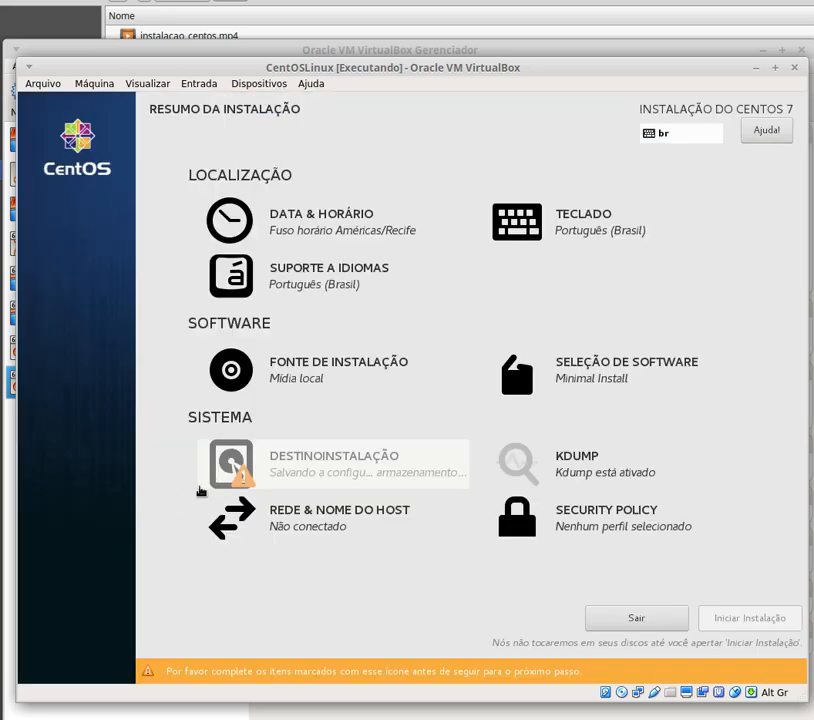
mouse_move(238, 485)
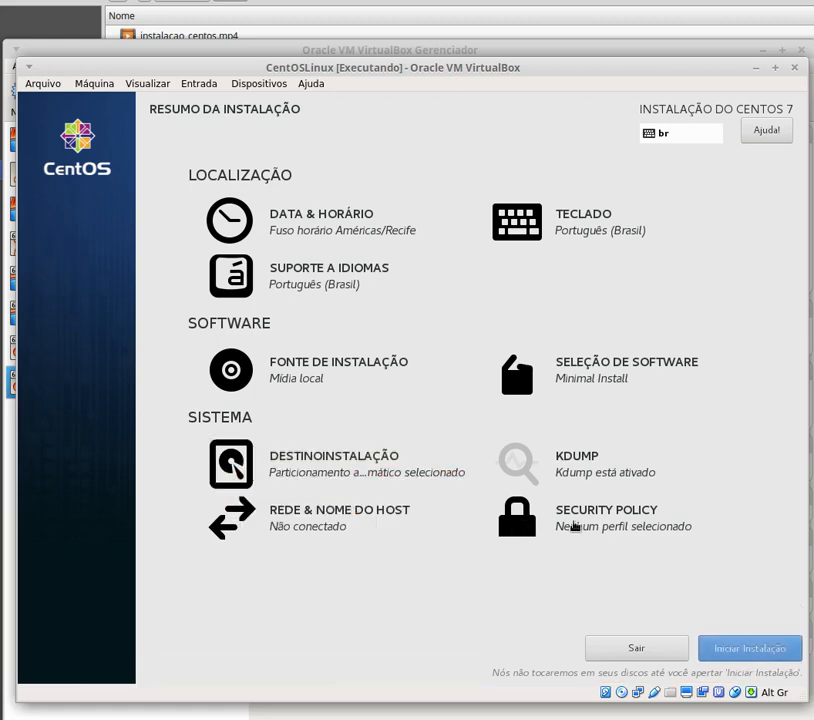
left_click(575, 527)
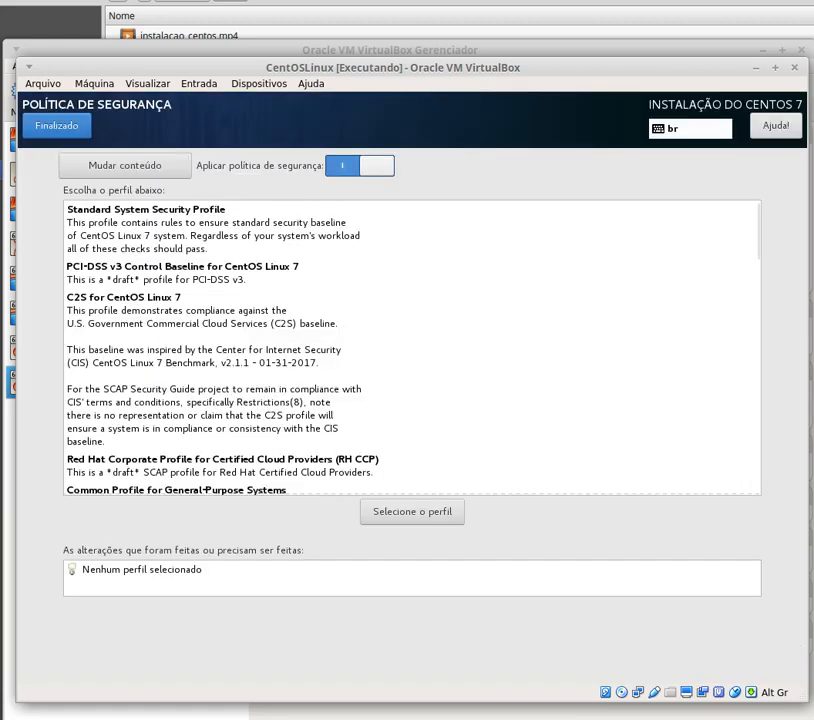
left_click(105, 238)
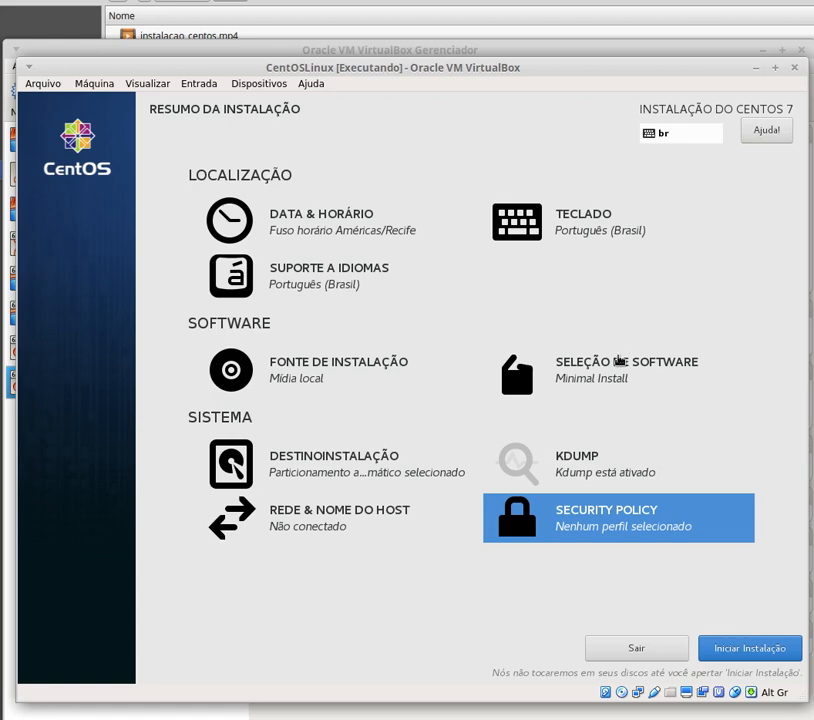
left_click(620, 362)
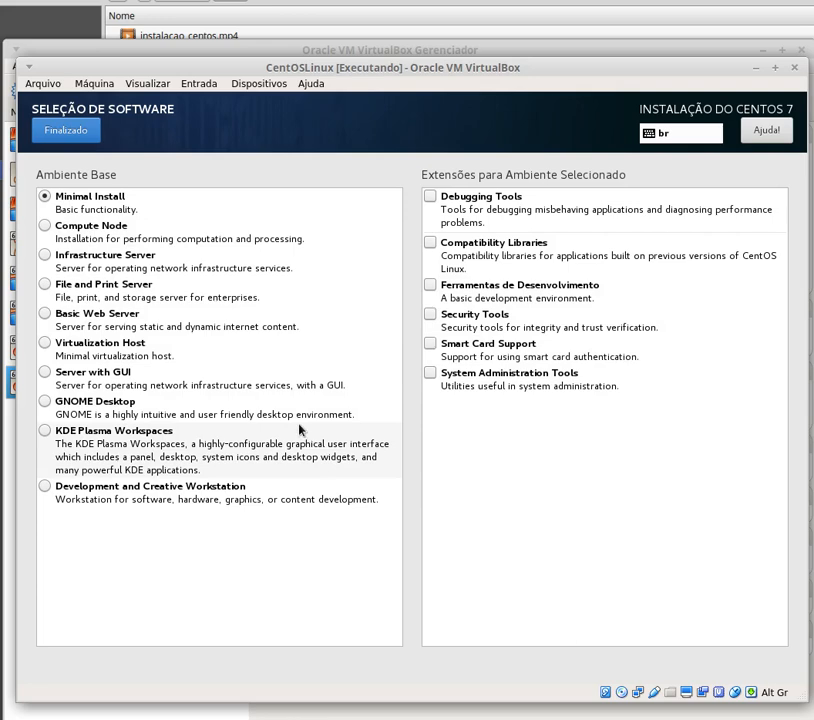
- Pick KDE Plasma Workspaces and tick all eleven add-ons, Backup Client through System Administration Tools
left_click(45, 434)
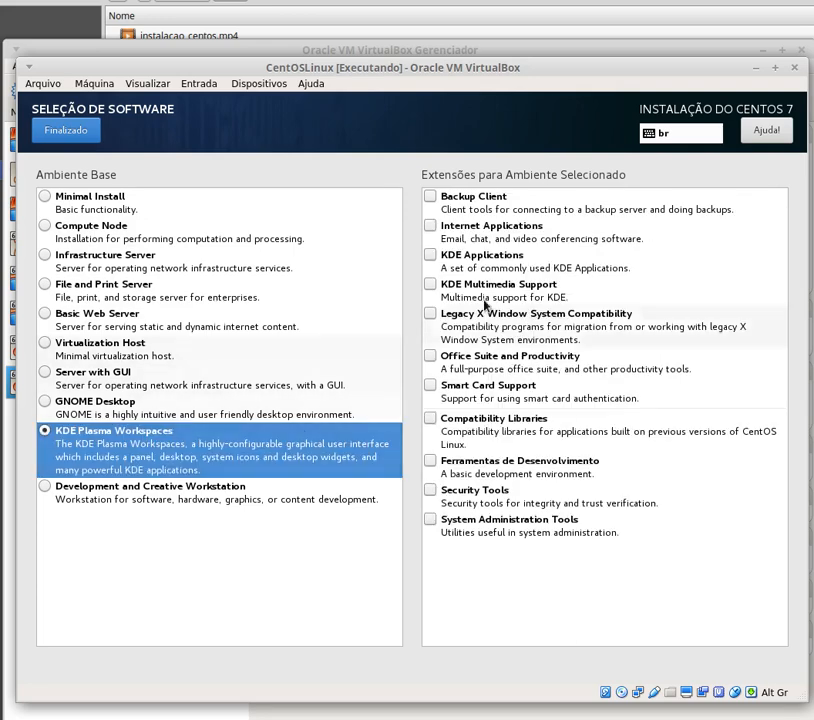
left_click(431, 197)
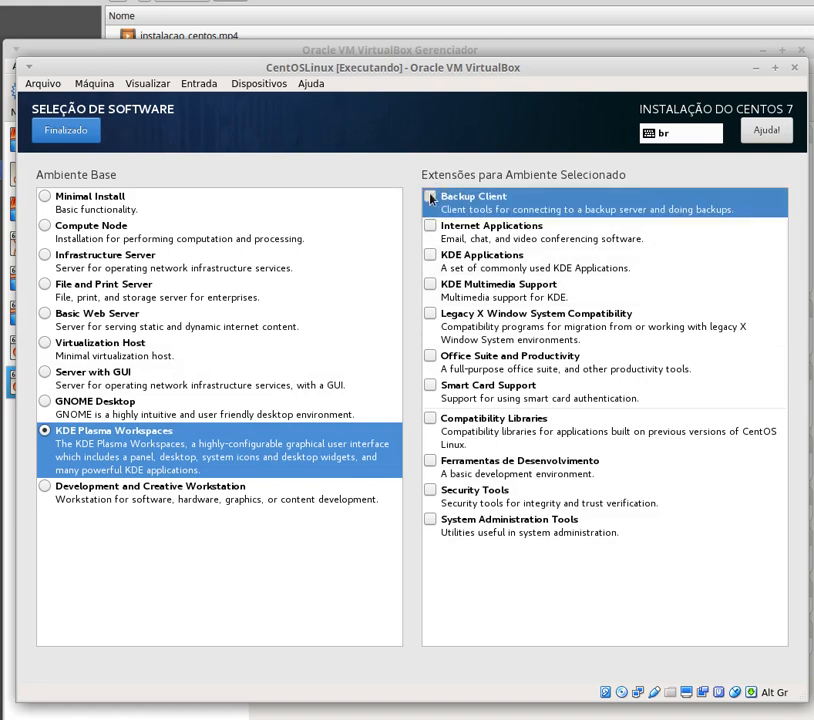
left_click(430, 229)
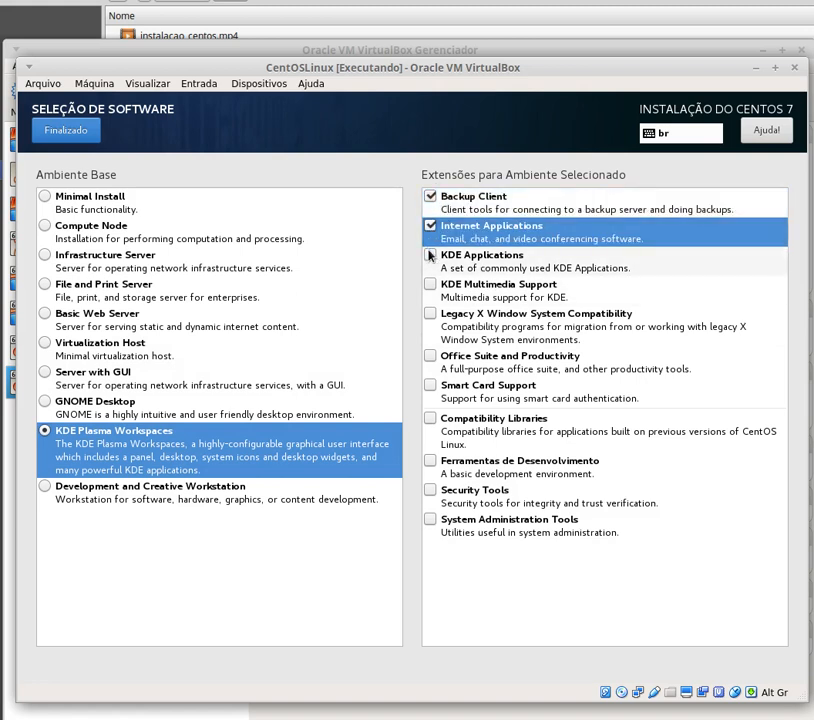
left_click(431, 258)
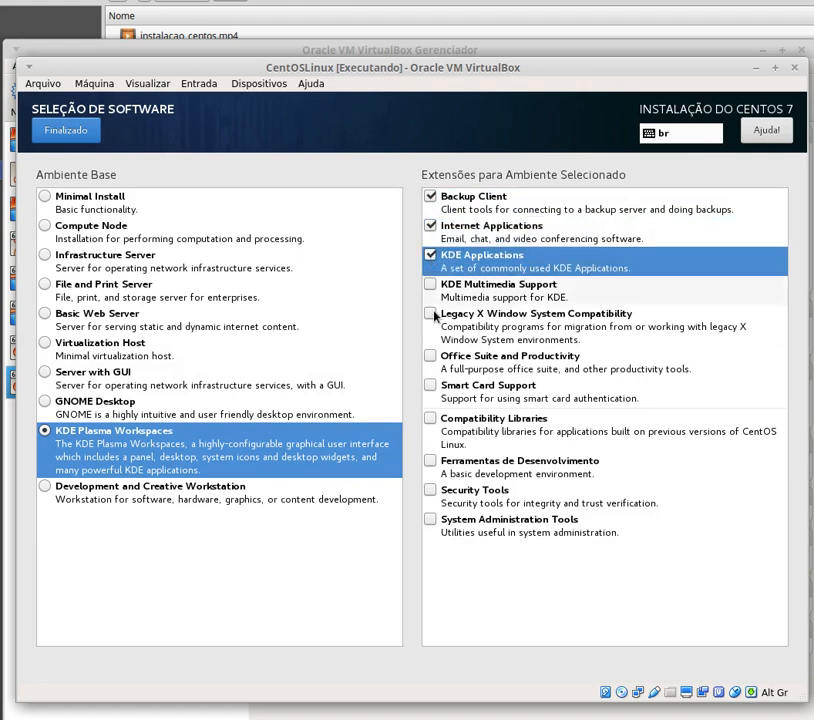
left_click(431, 287)
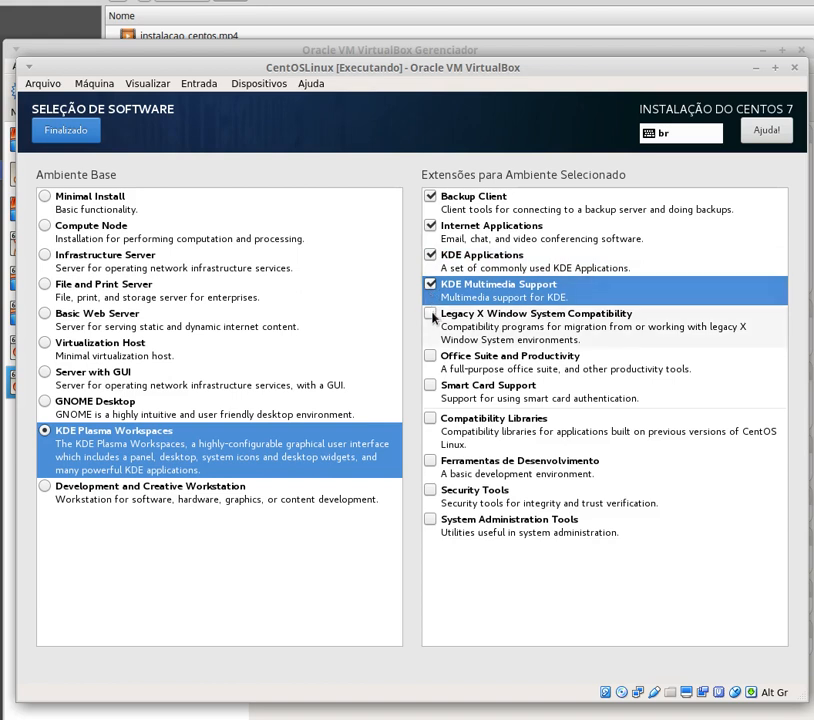
left_click(429, 316)
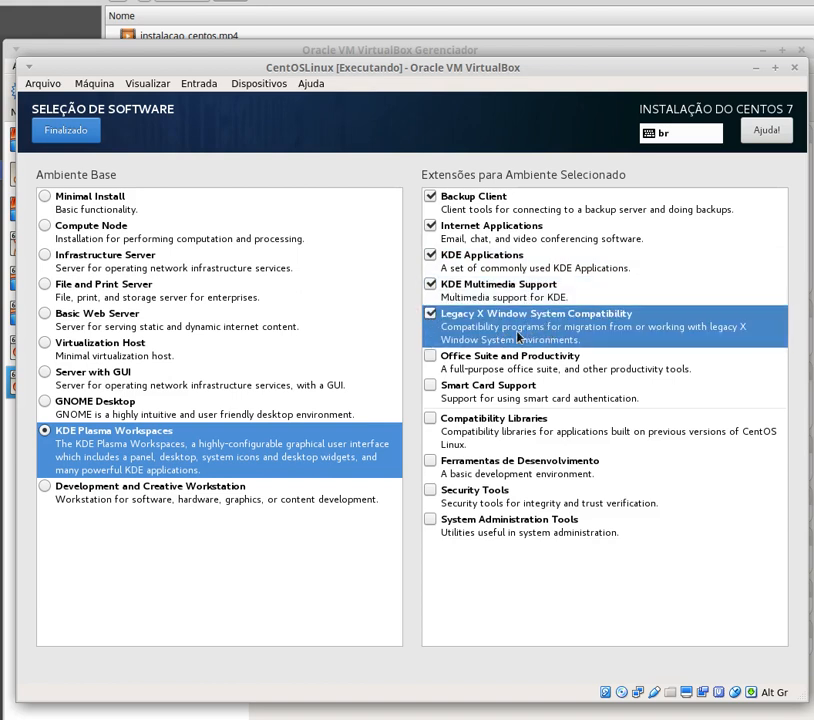
left_click(431, 358)
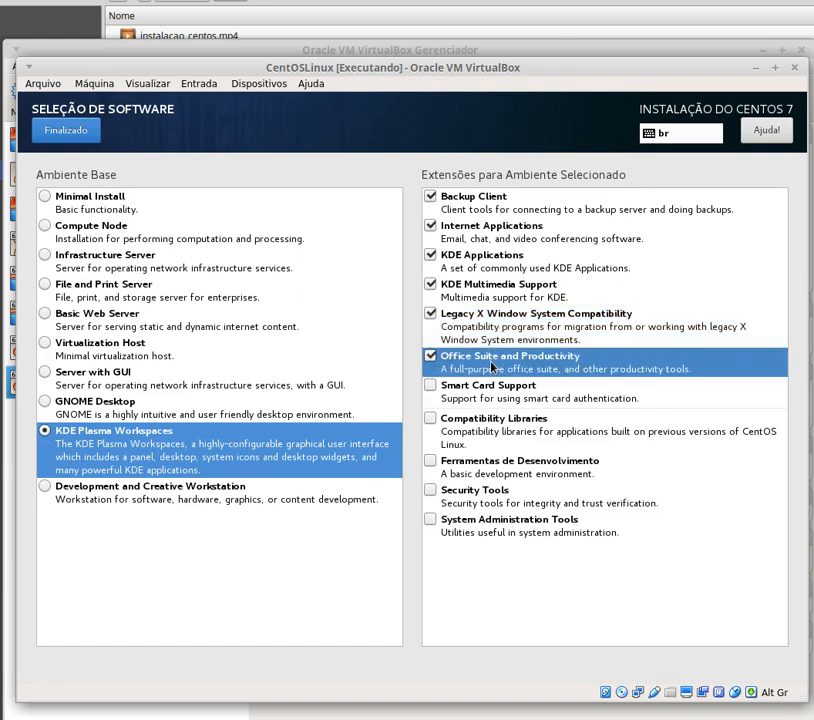
left_click(430, 390)
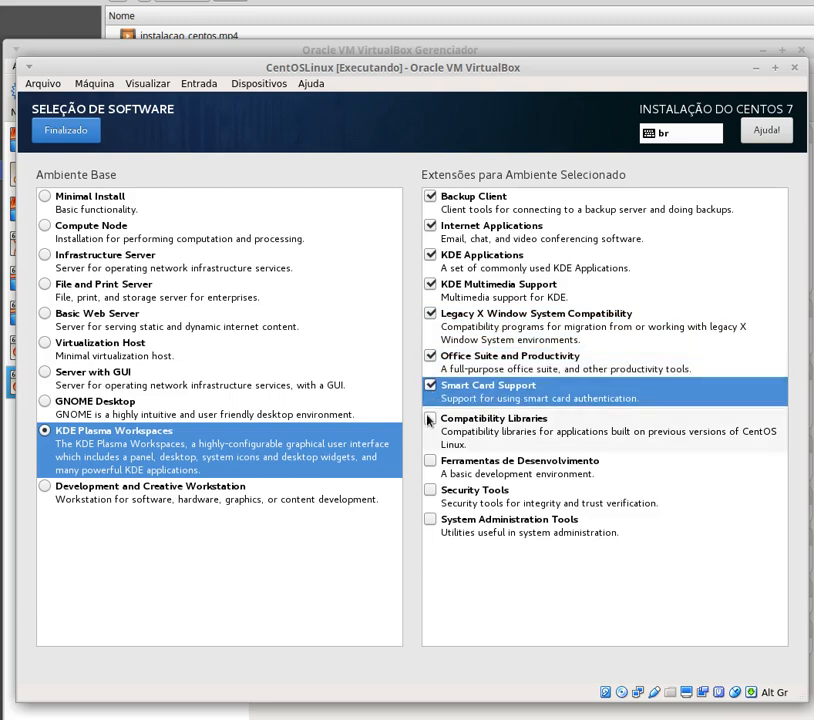
left_click(430, 420)
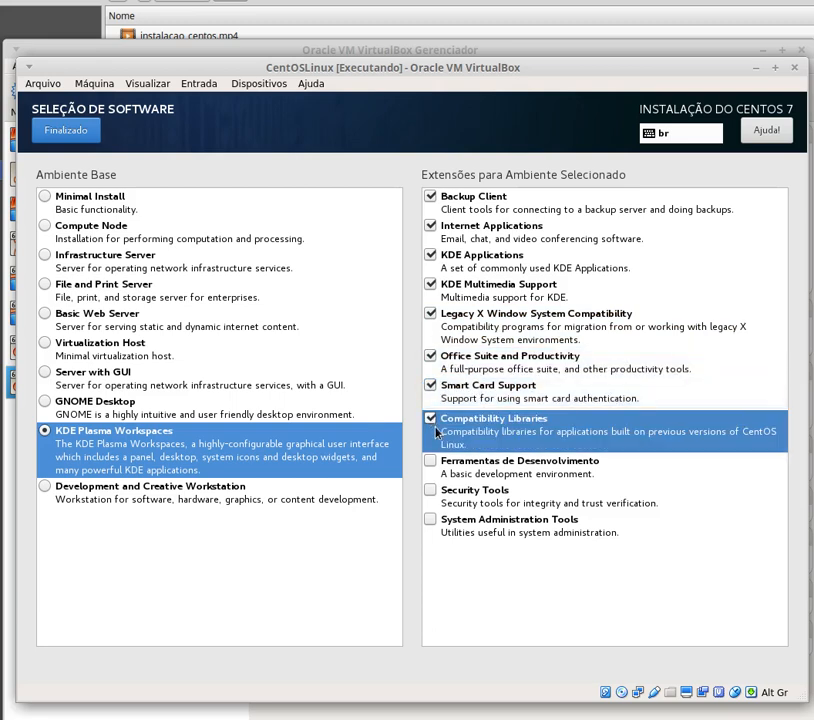
left_click(431, 463)
left_click(430, 494)
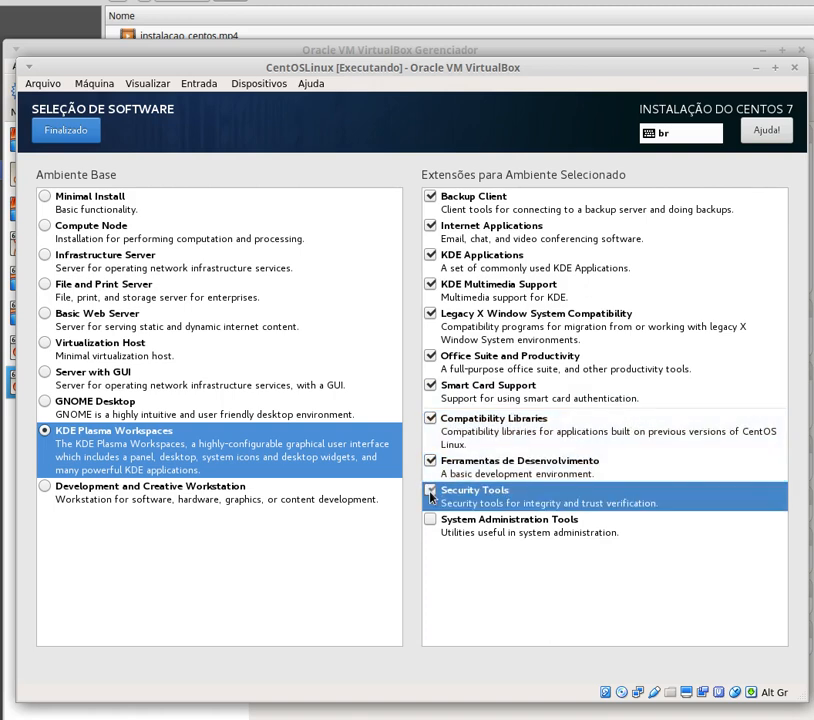
left_click(430, 524)
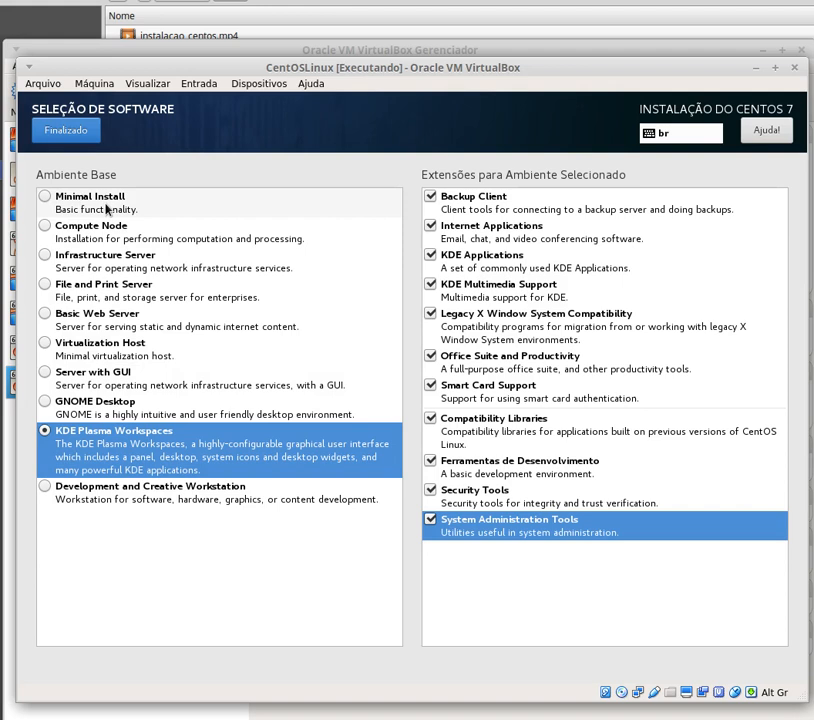
- Confirm the software choices and wait until the summary lists KDE Plasma Workspaces without warnings
left_click(66, 131)
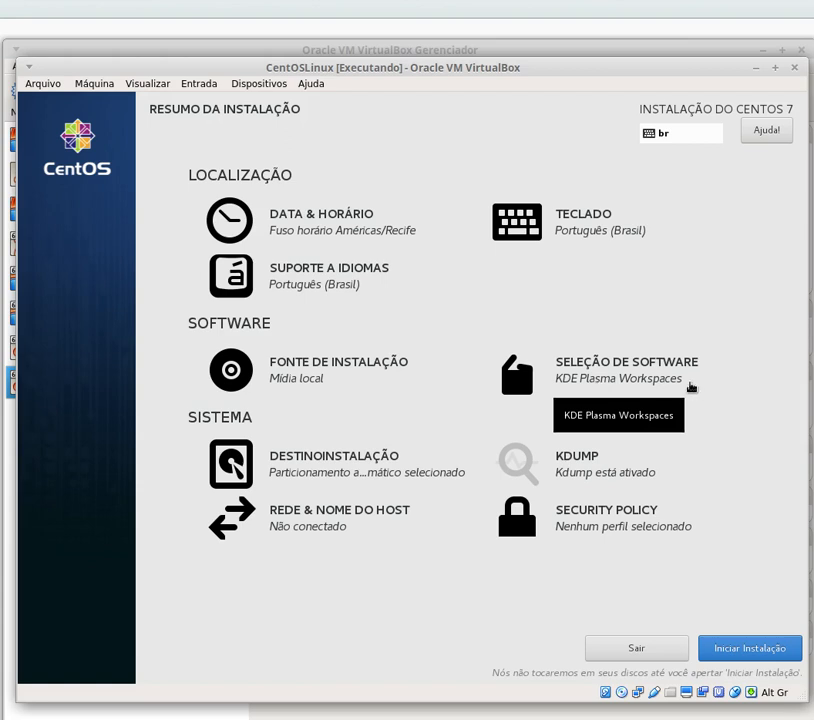
- Launch Iniciar Instalação so package installation begins on the Configuração screen
left_click(745, 649)
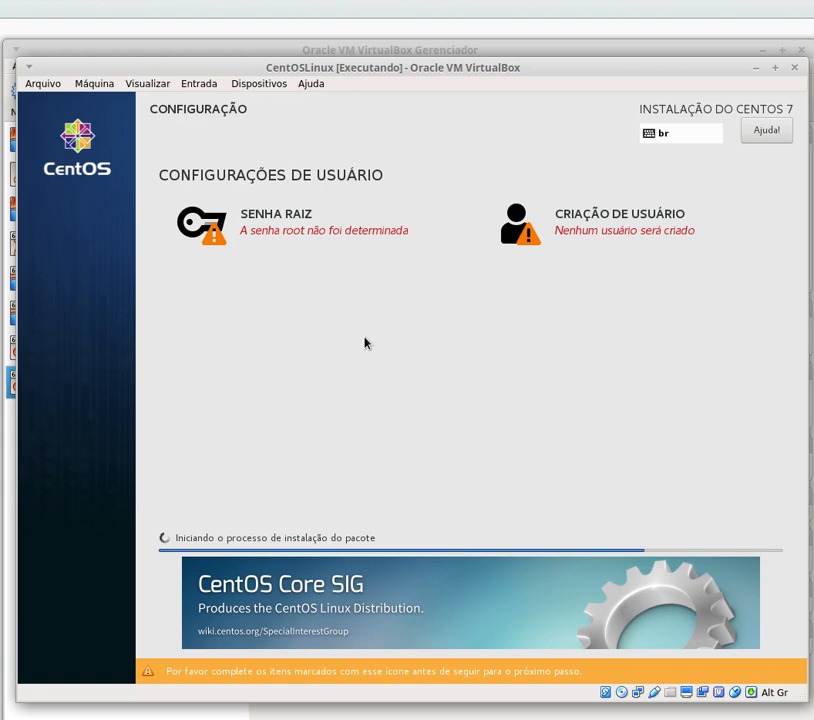
- Enter and confirm a strong root password under Senha Raiz, then save it
left_click(285, 216)
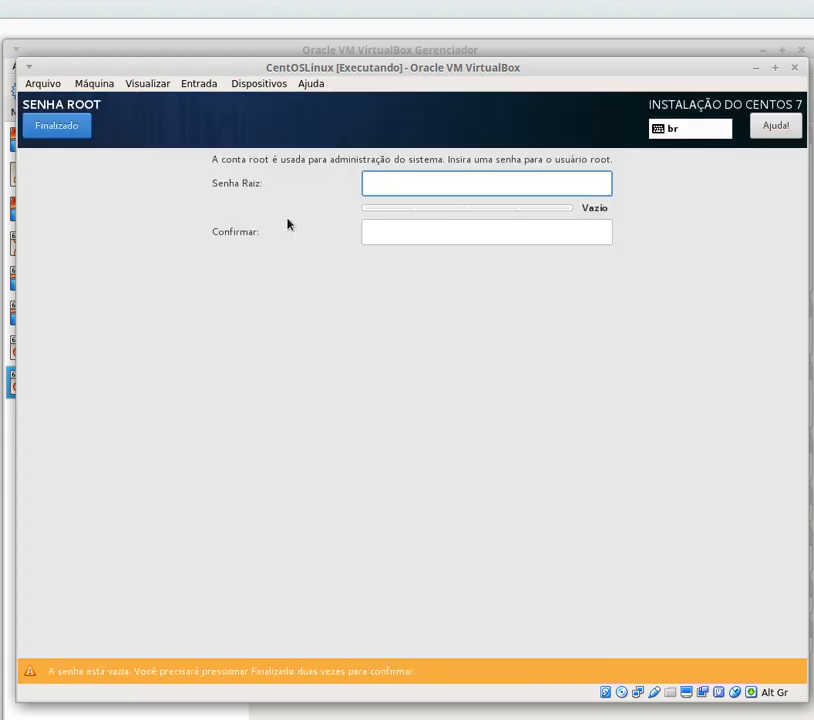
type("********")
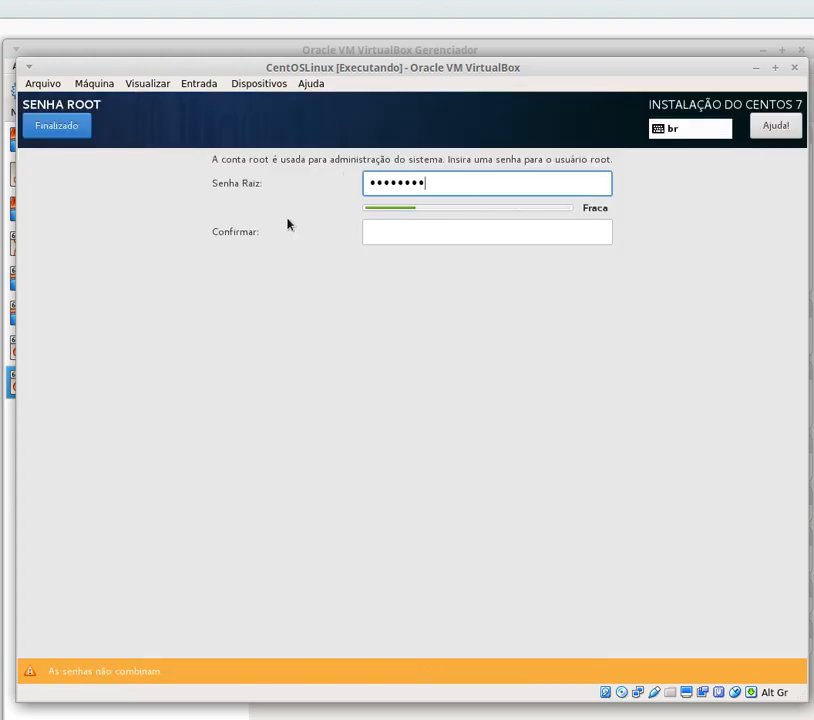
type("***")
left_click(398, 233)
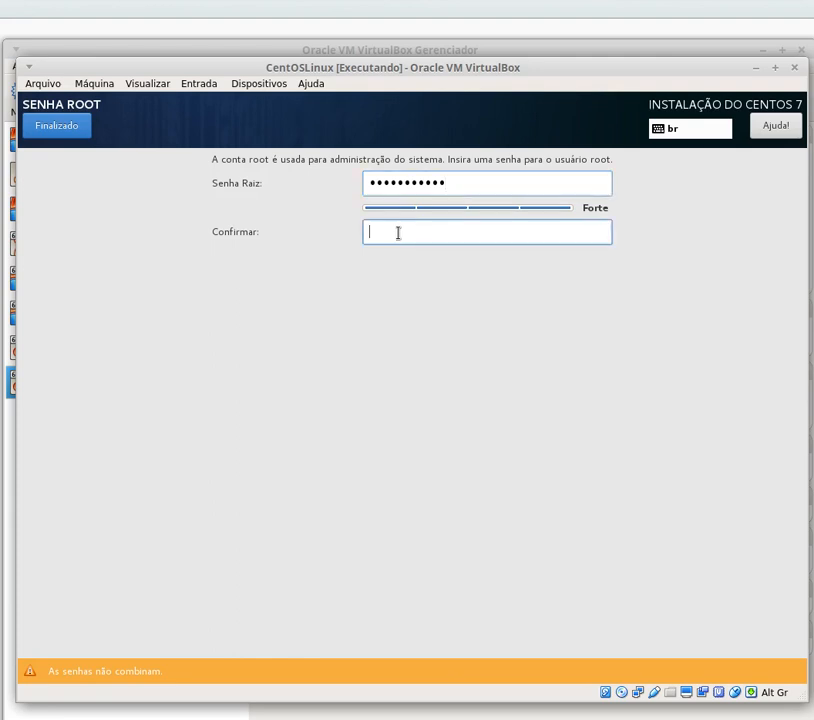
type("********")
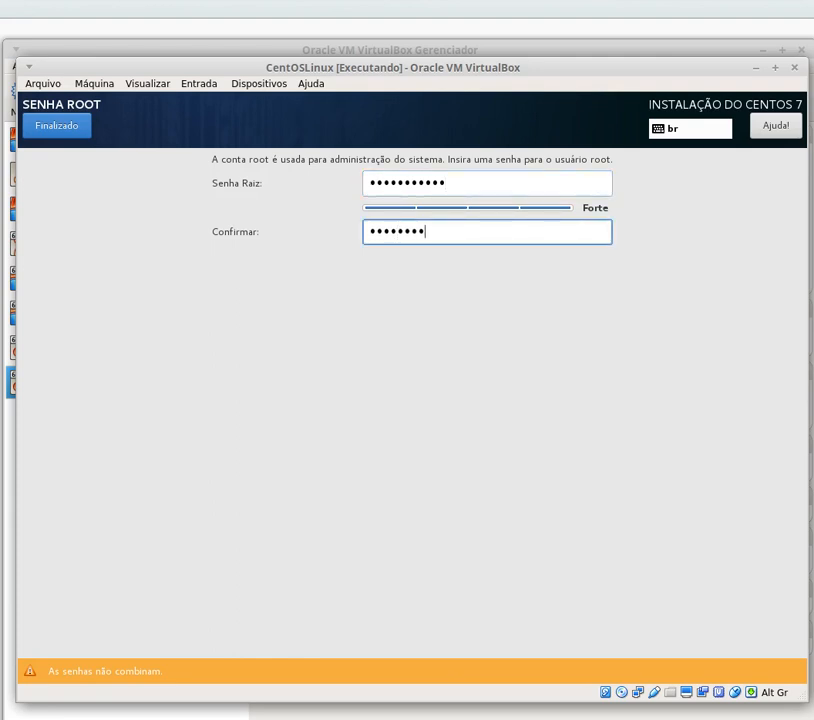
type("***")
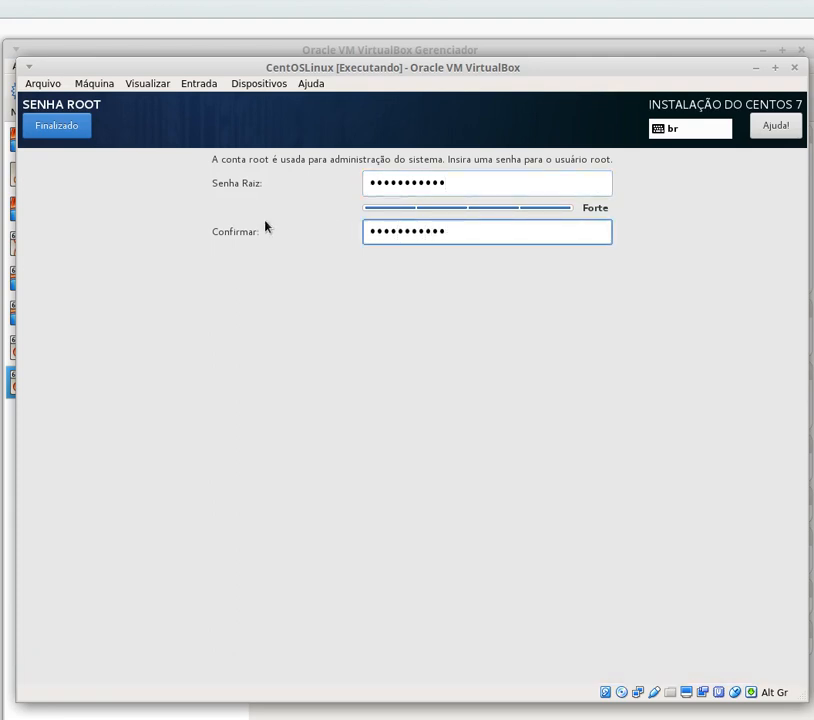
left_click(57, 128)
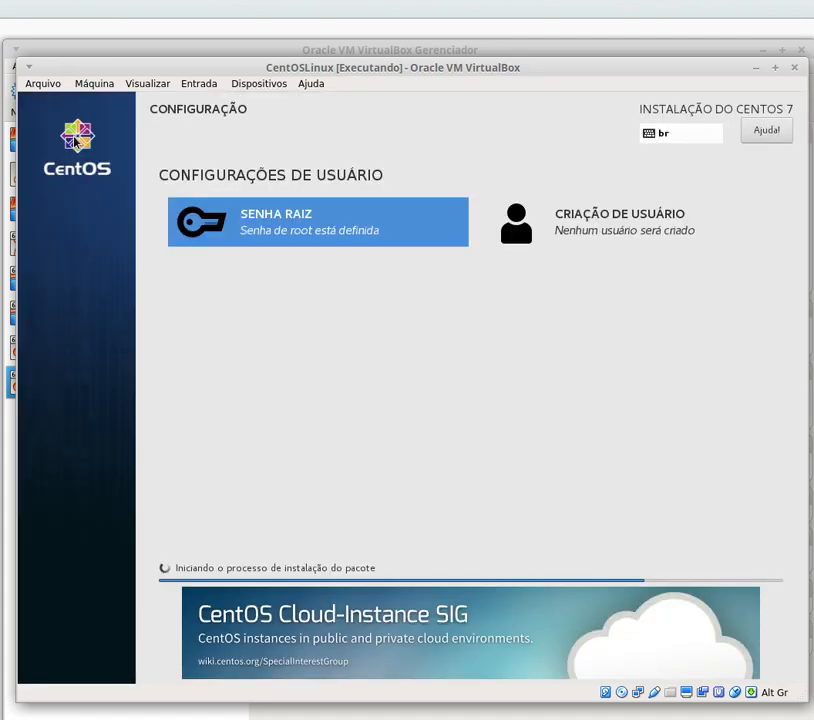
- Create the new user with their username and an 11-digit password, accepting the weak-password warning
left_click(607, 233)
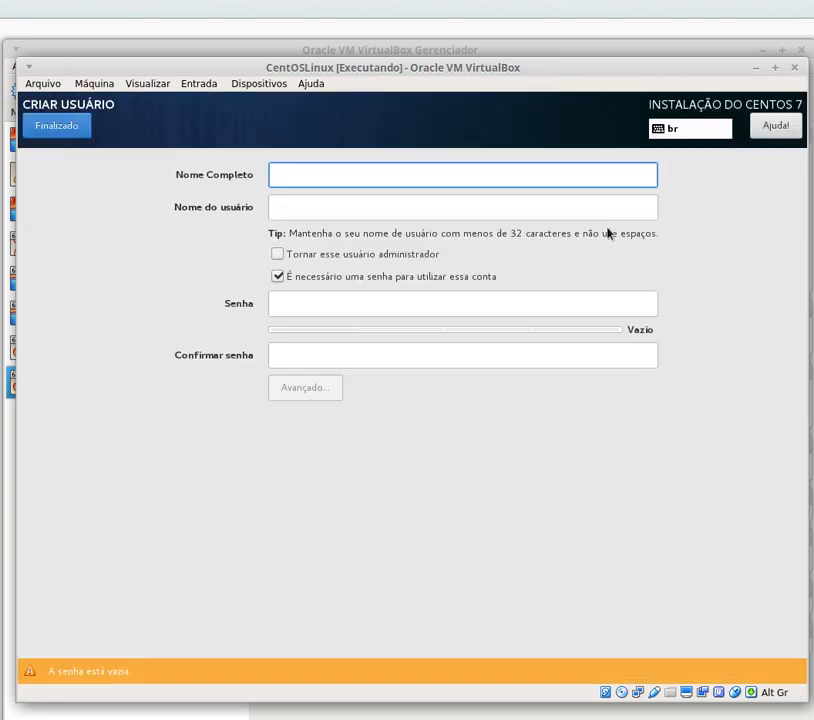
type("ewerton")
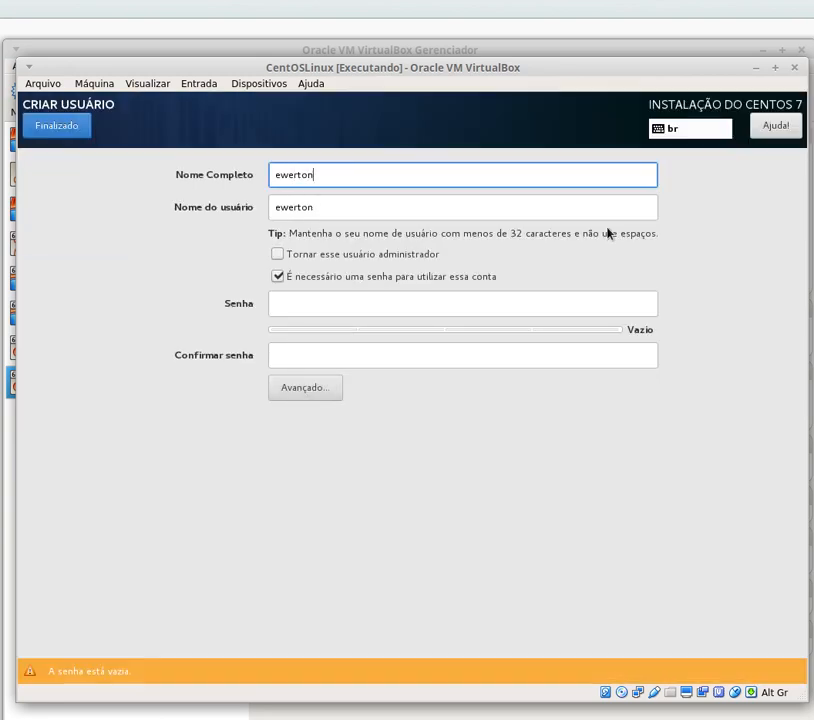
left_click(336, 305)
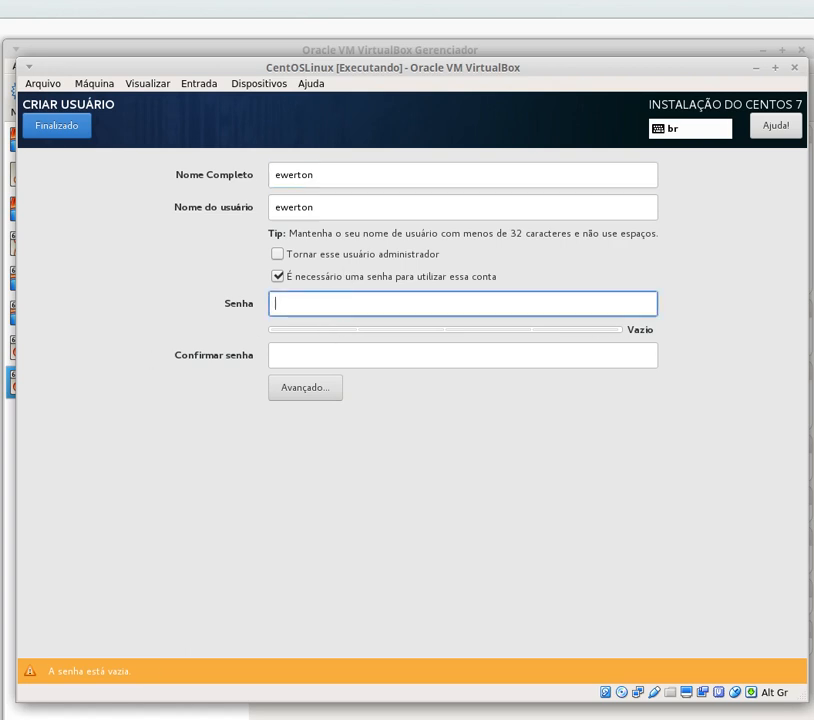
type("12345678901")
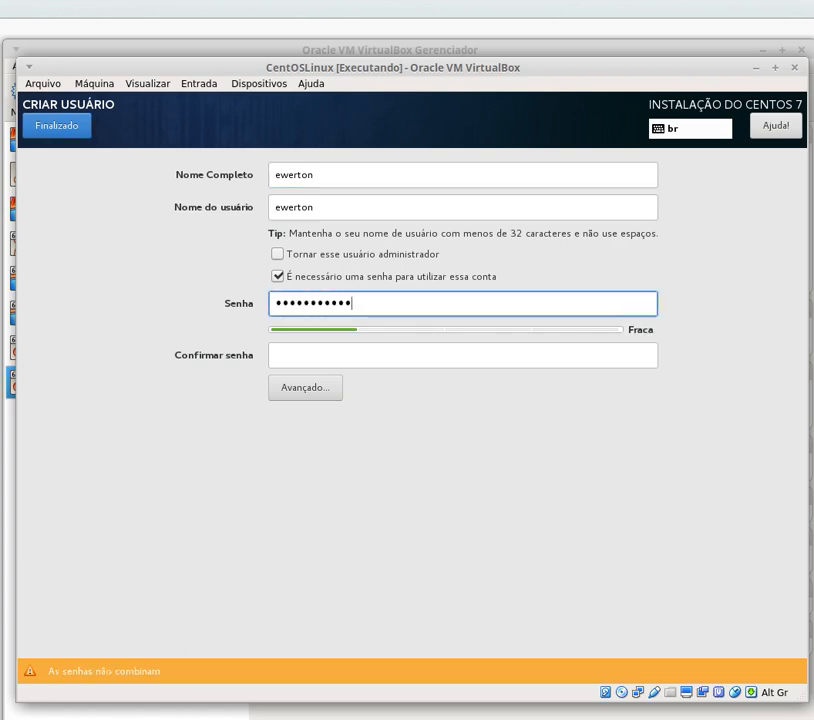
left_click(383, 364)
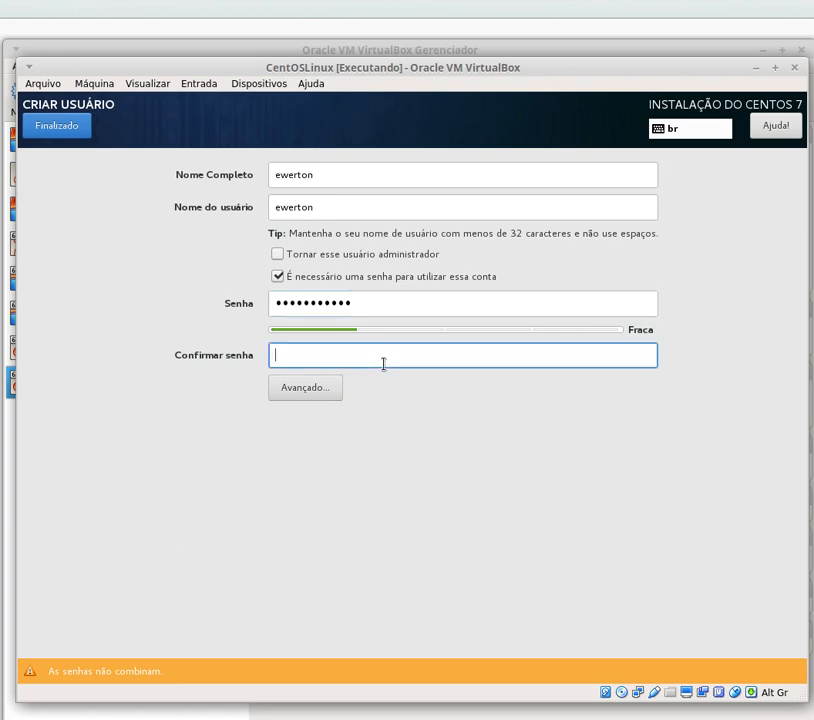
type("12345678901")
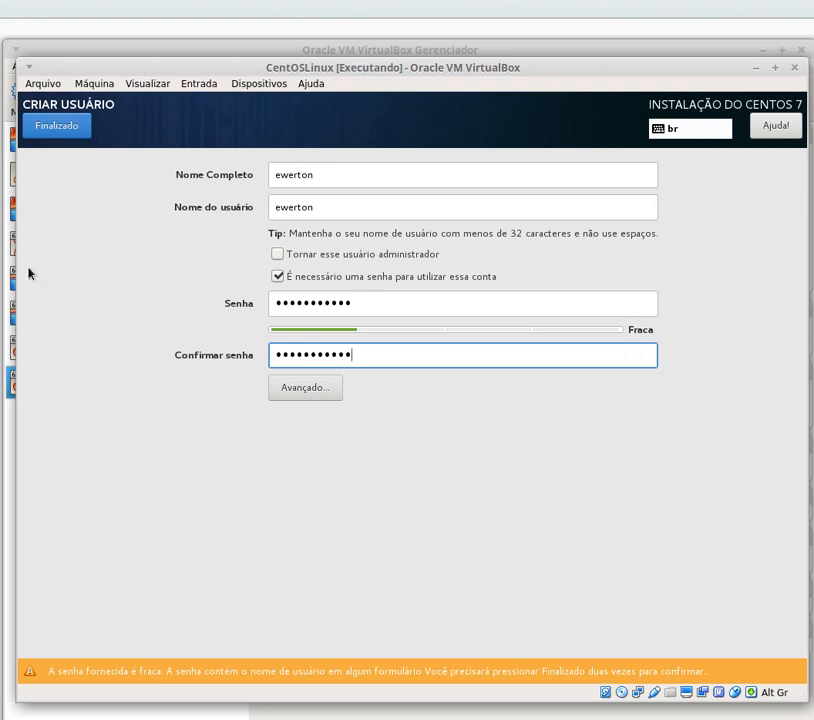
left_click(58, 130)
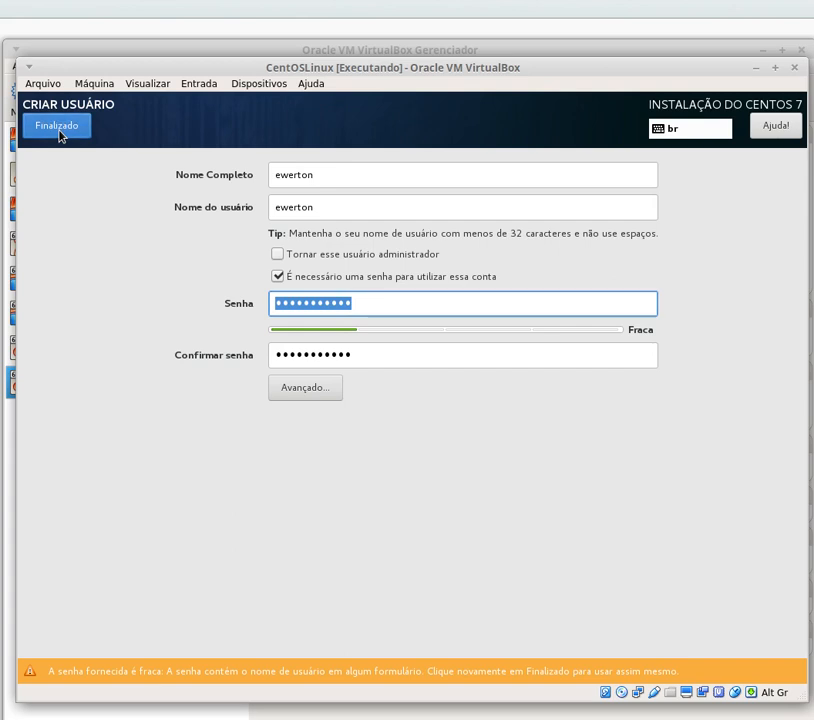
left_click(58, 133)
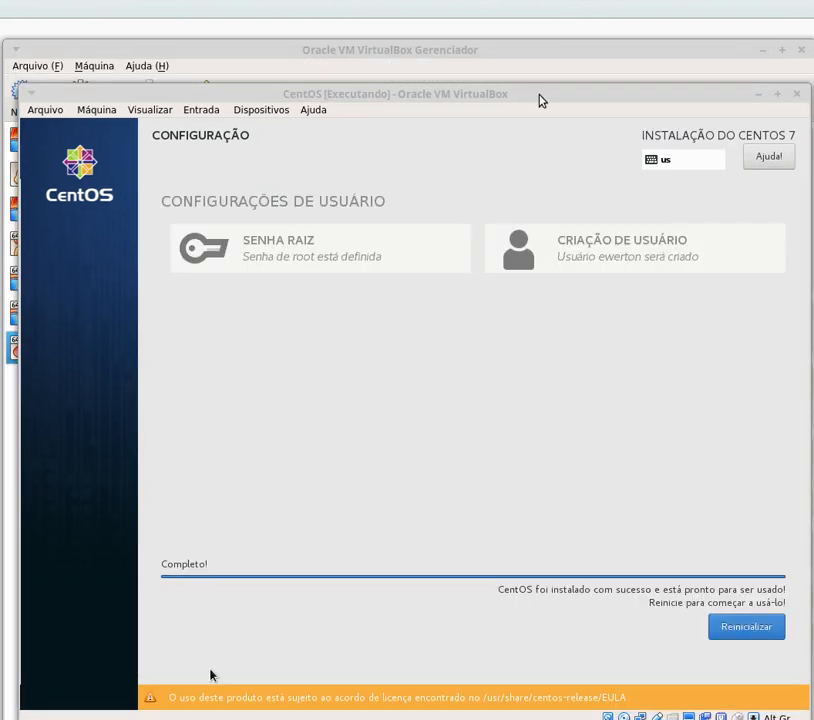
- Bring the VM window to the front once the installation reports Completo!
left_click(538, 100)
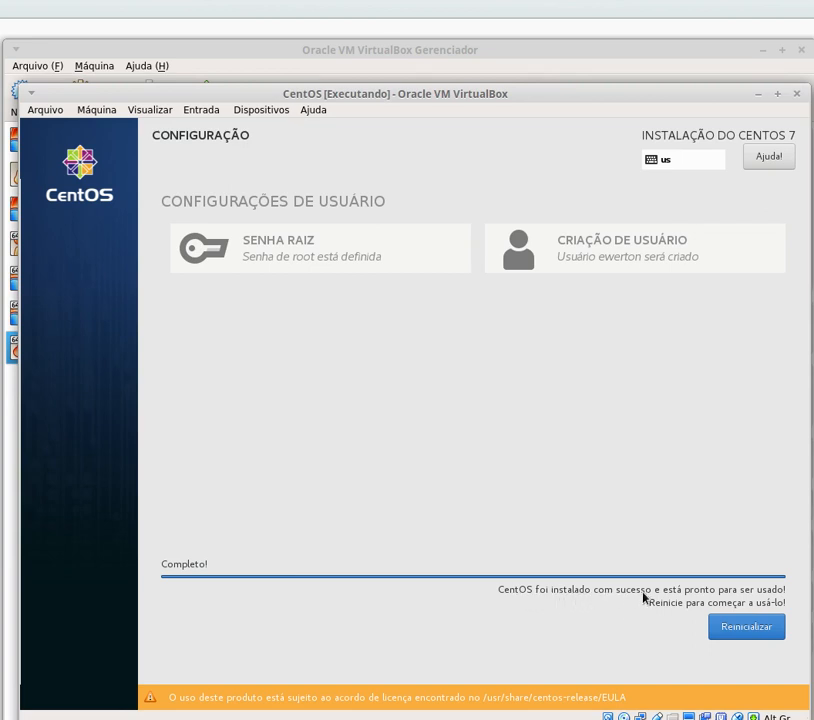
- Reboot the VM with Reinicializar
left_click(730, 631)
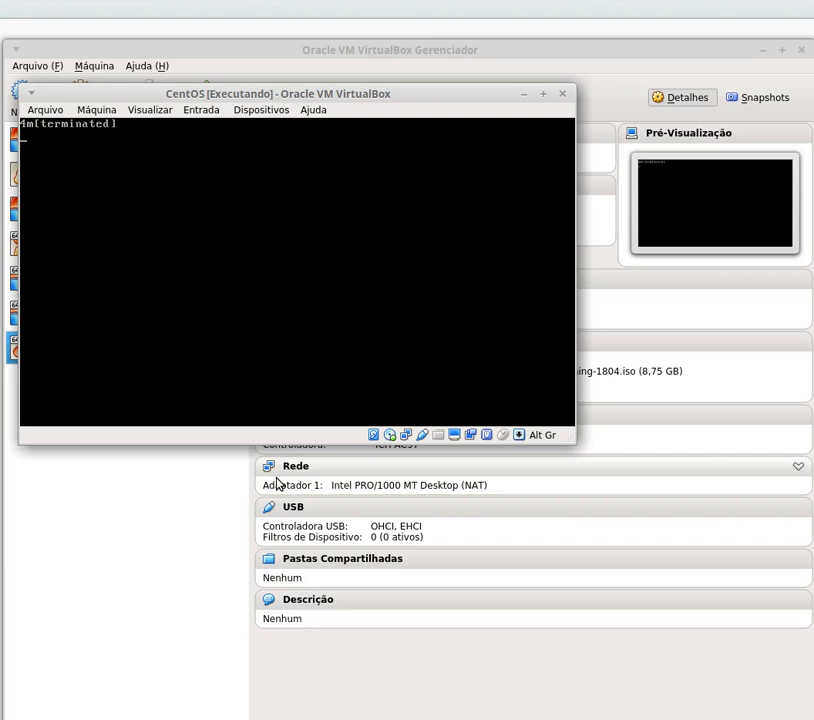
- Boot the CentOS Linux (3.10.0-862.el7.x86_64) 7 (Core) GRUB entry instead of the rescue one
left_click(389, 436)
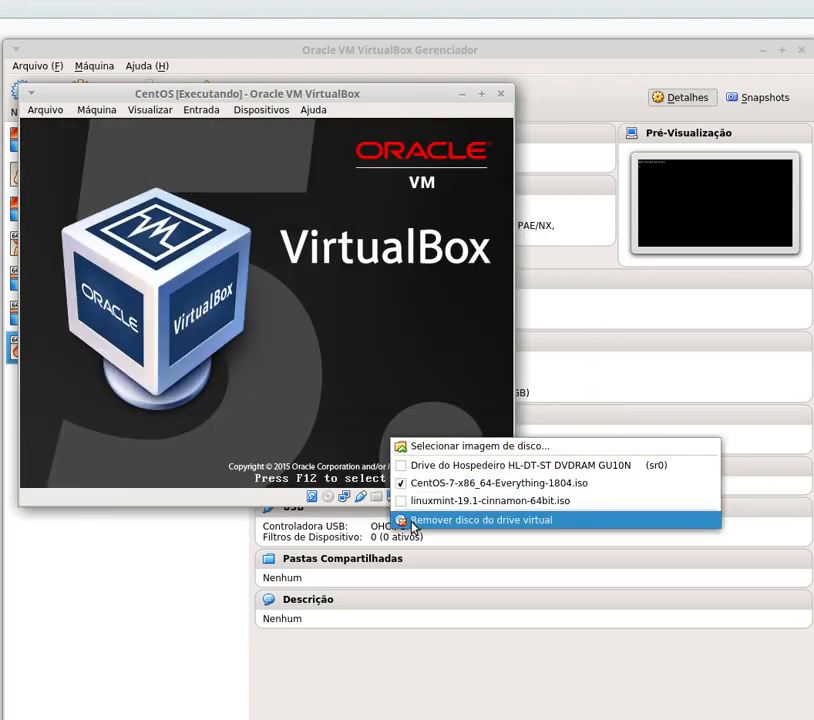
left_click(280, 497)
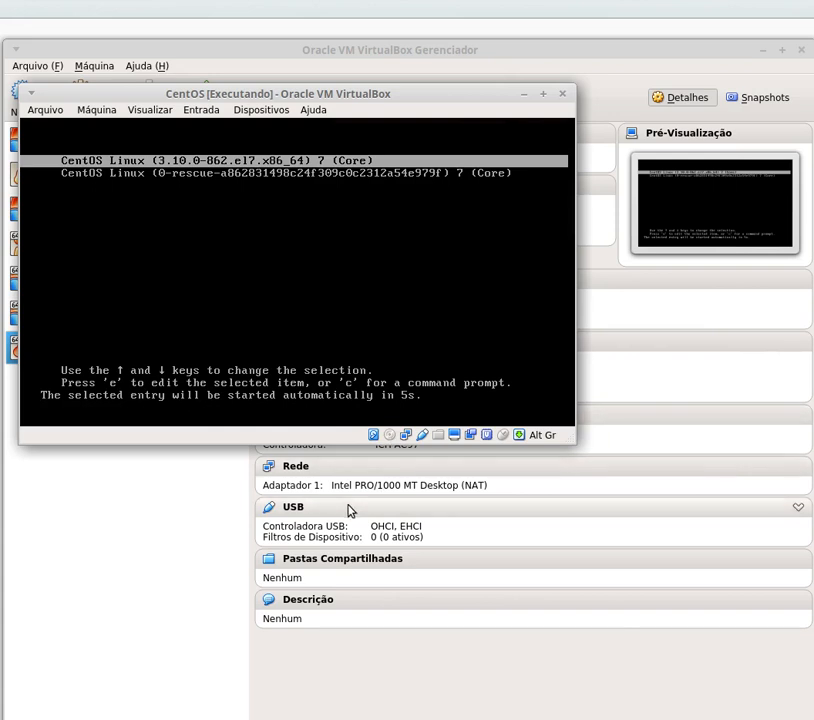
key("Down")
key("Up")
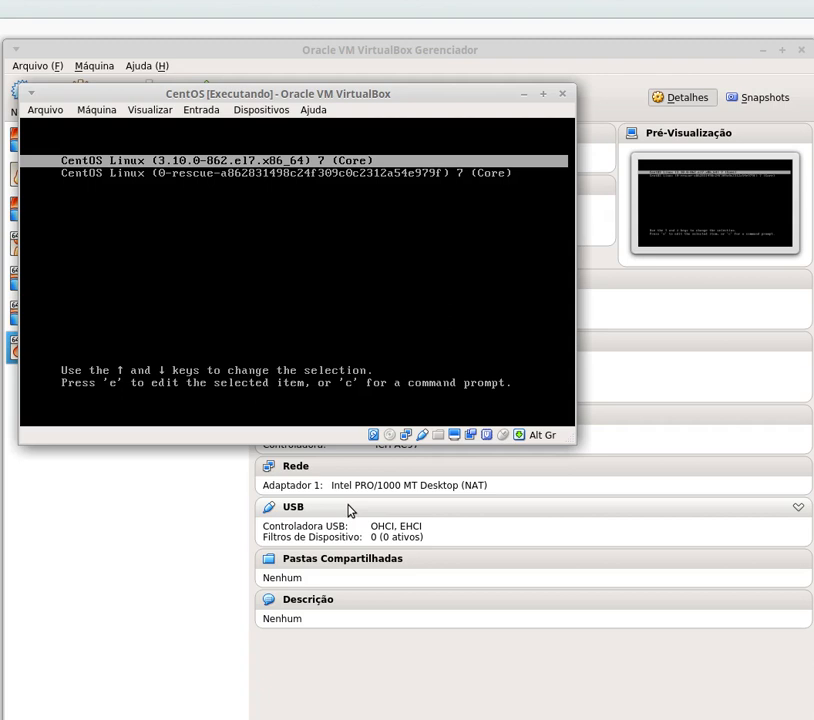
key("Return")
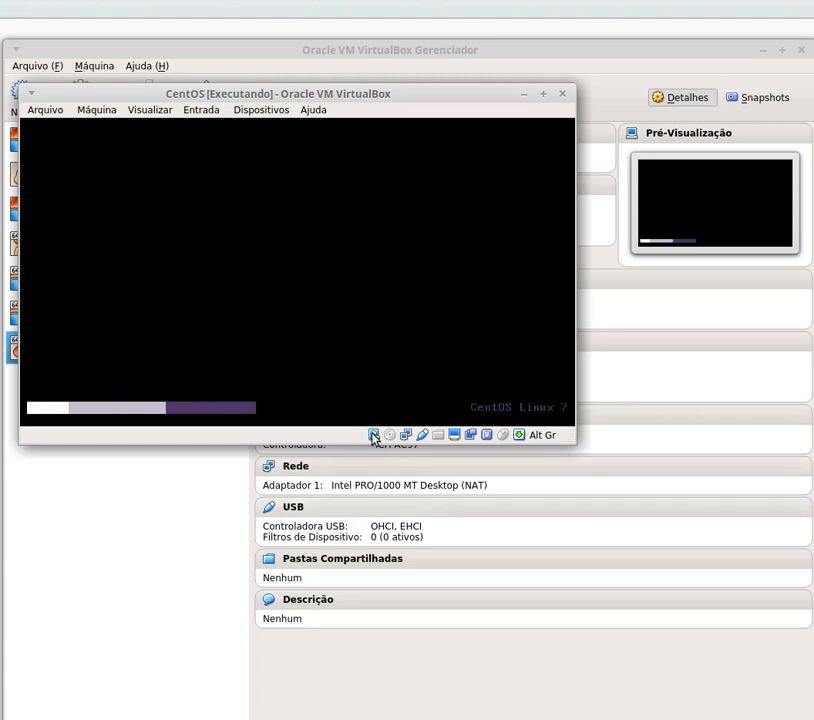
- Wait for CentOS to boot to the Configuração Inicial screen
mouse_move(378, 443)
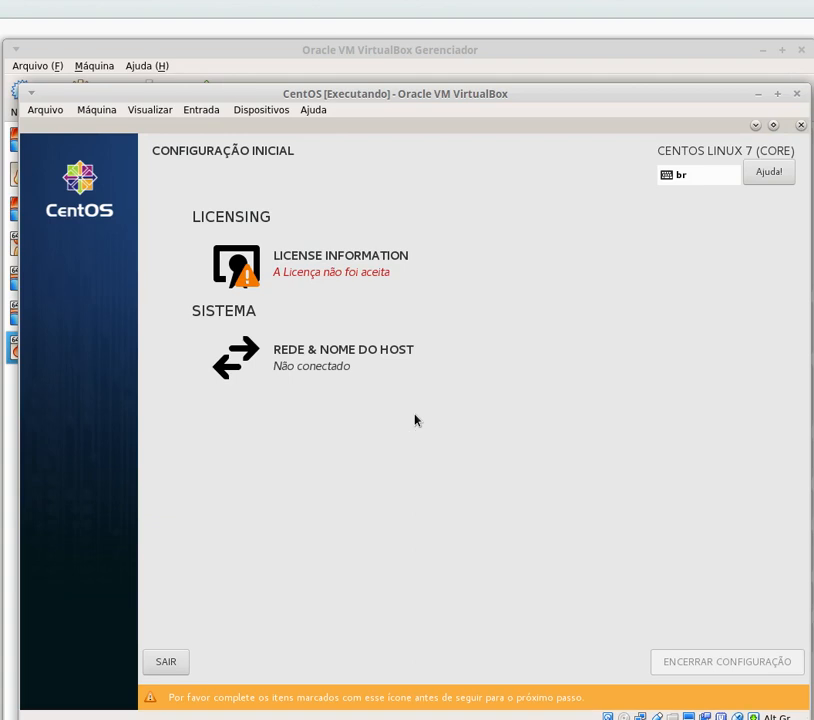
- Accept the licence agreement (Eu aceito o contrato da licença) and choose Encerrar Configuração
left_click(311, 266)
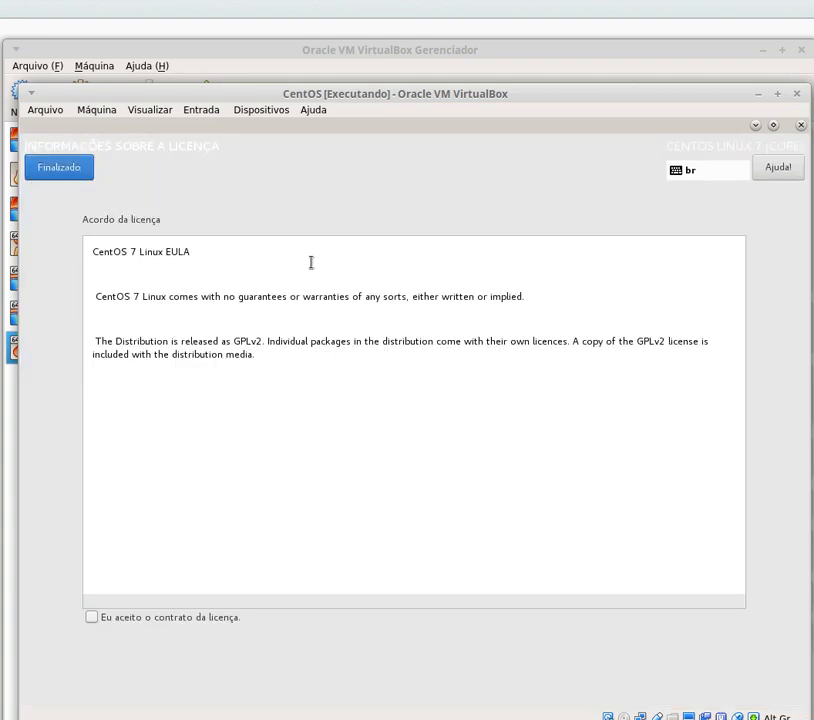
left_click(92, 618)
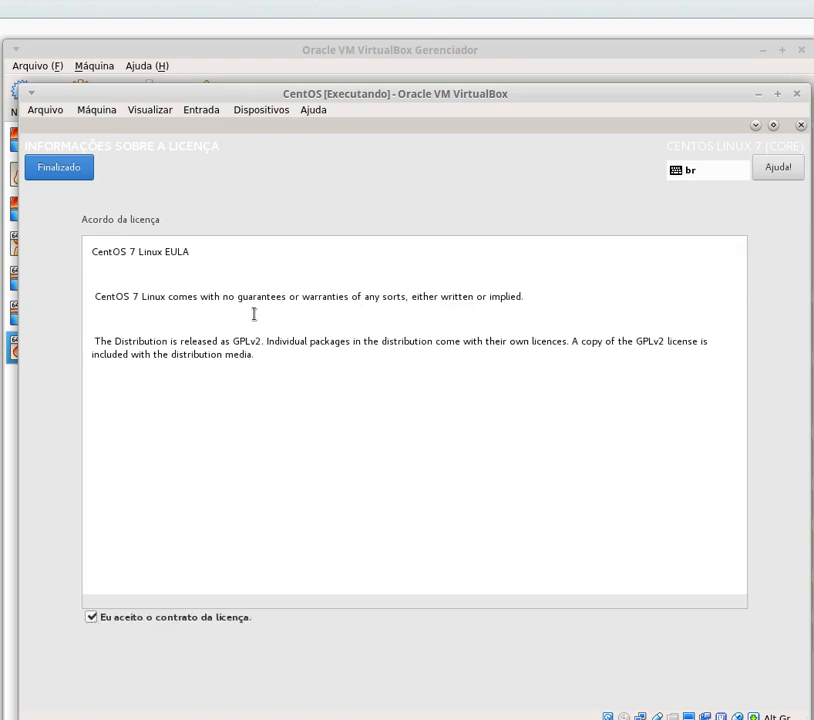
left_click(66, 176)
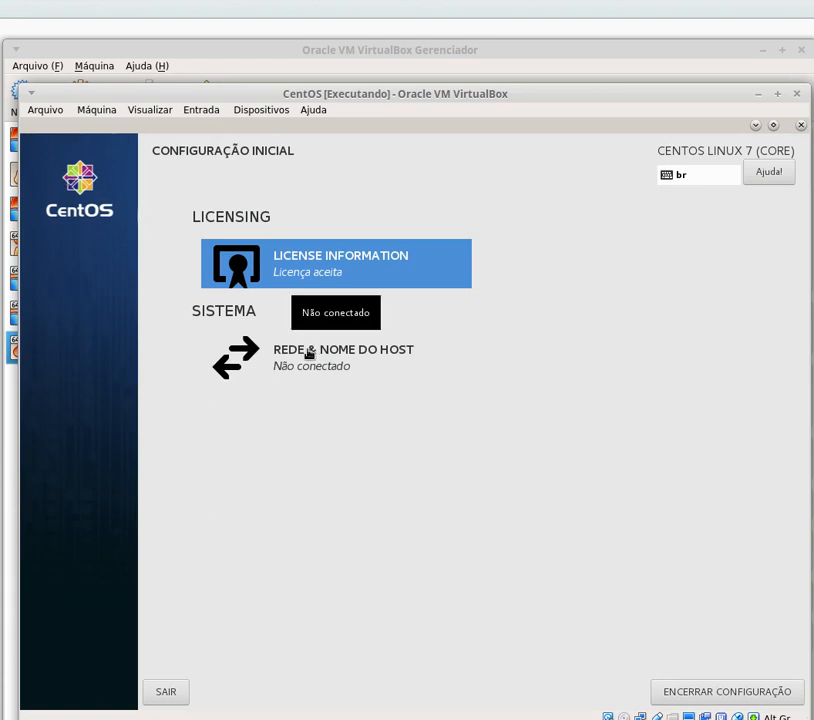
left_click(712, 692)
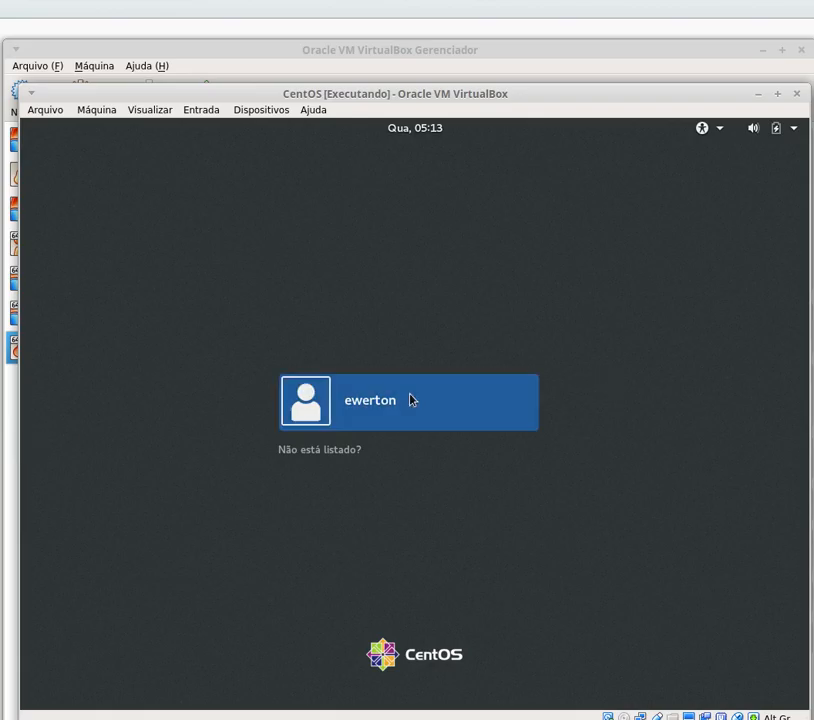
- Sign in as the new user with their password to reach the KDE Plasma desktop
left_click(390, 401)
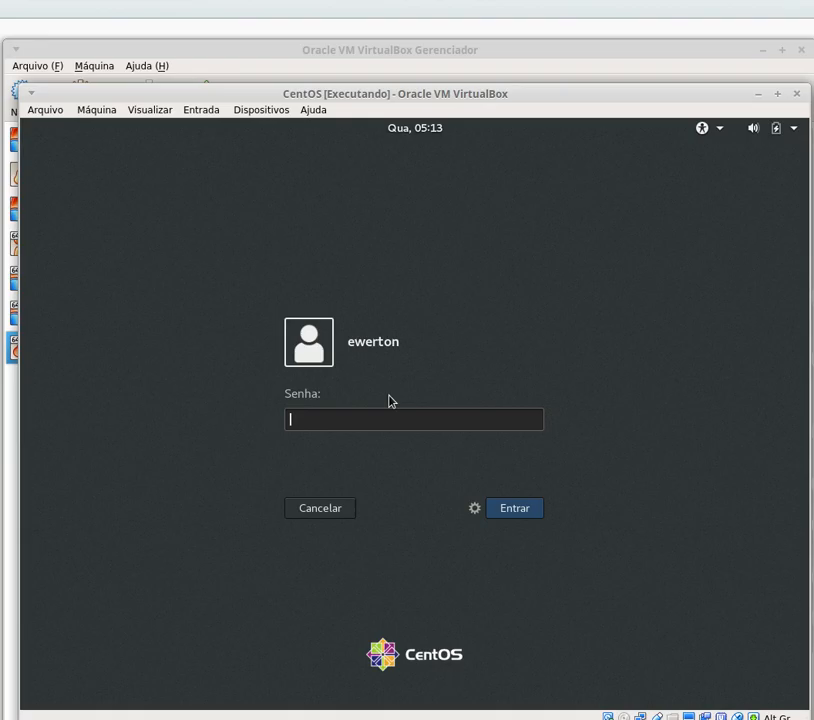
type("•••••••••••")
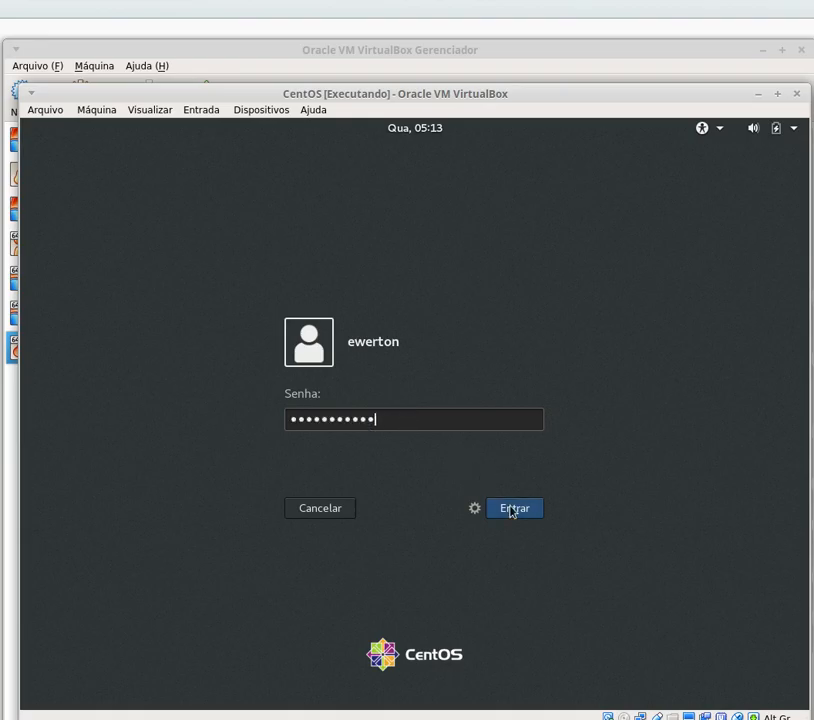
left_click(515, 514)
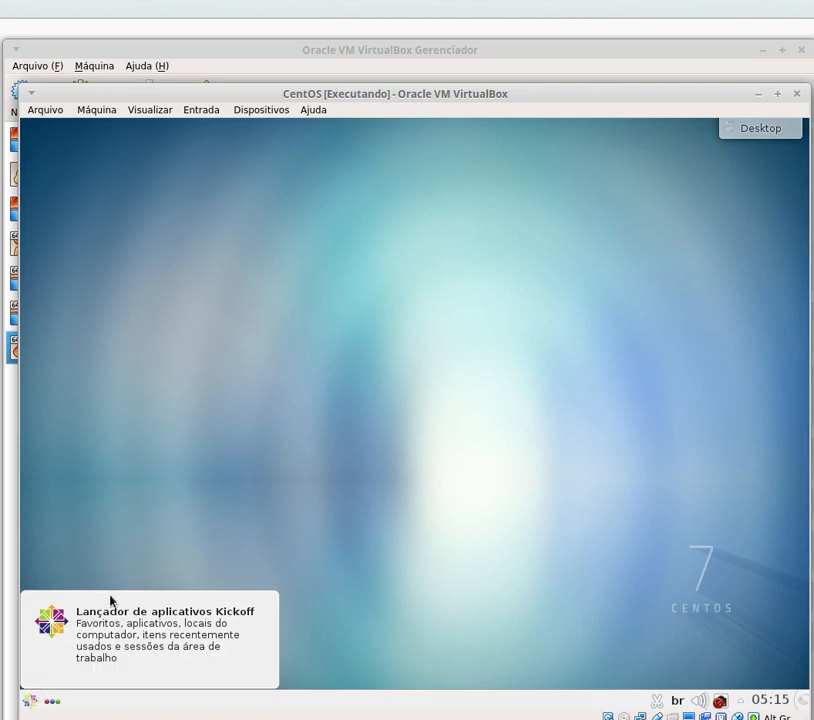
left_click(31, 702)
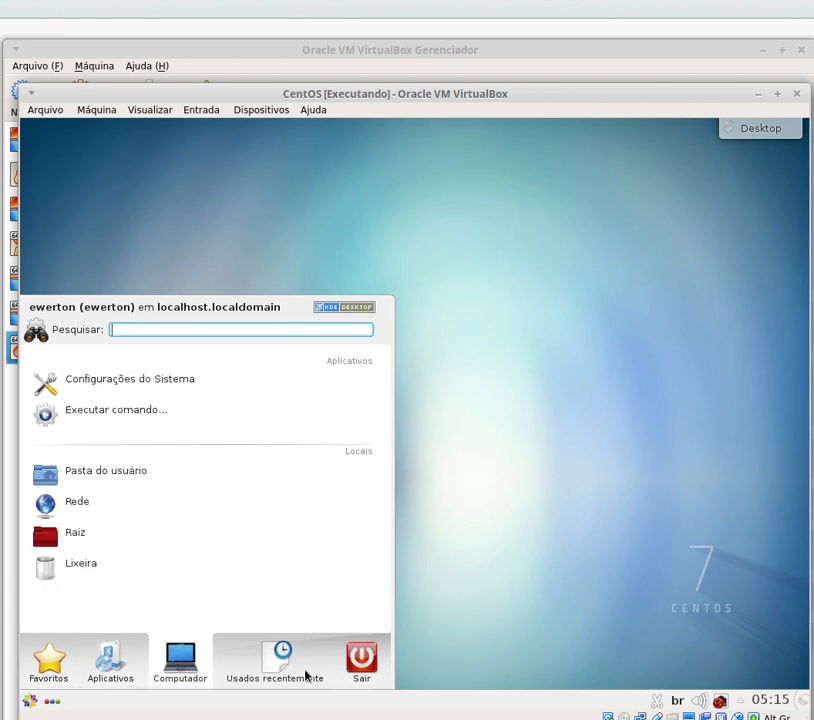
mouse_move(284, 674)
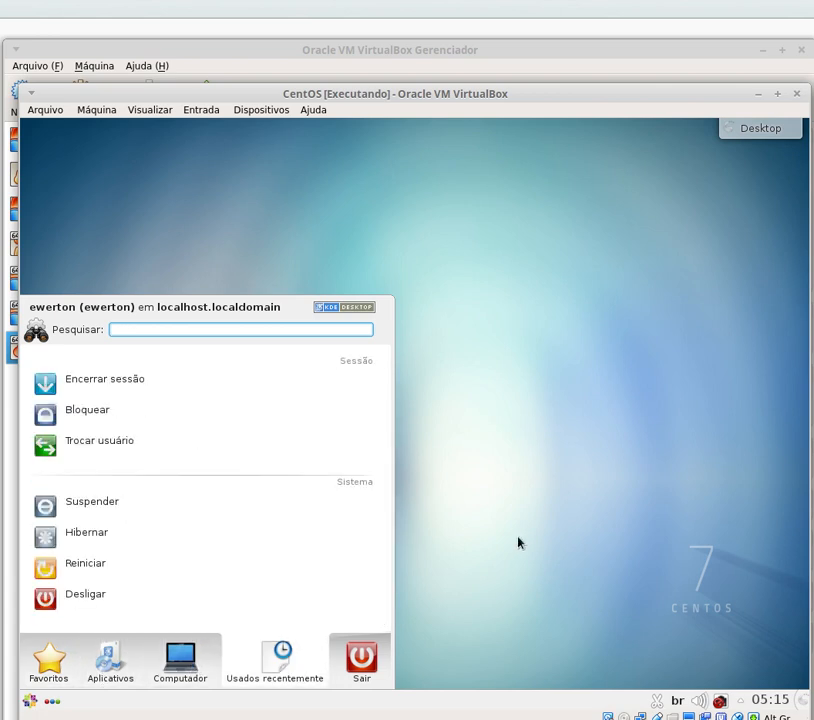
left_click(808, 160)
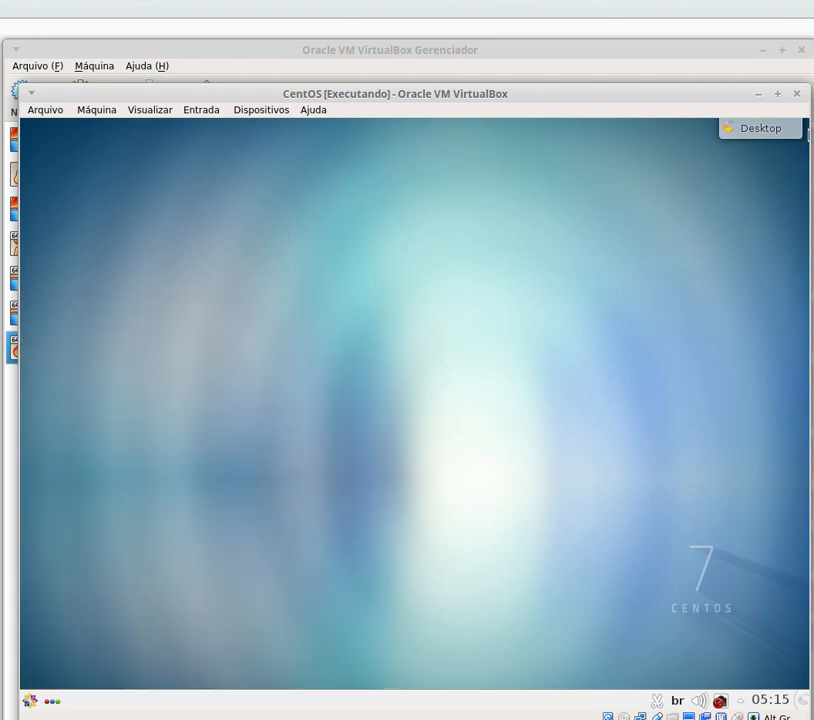